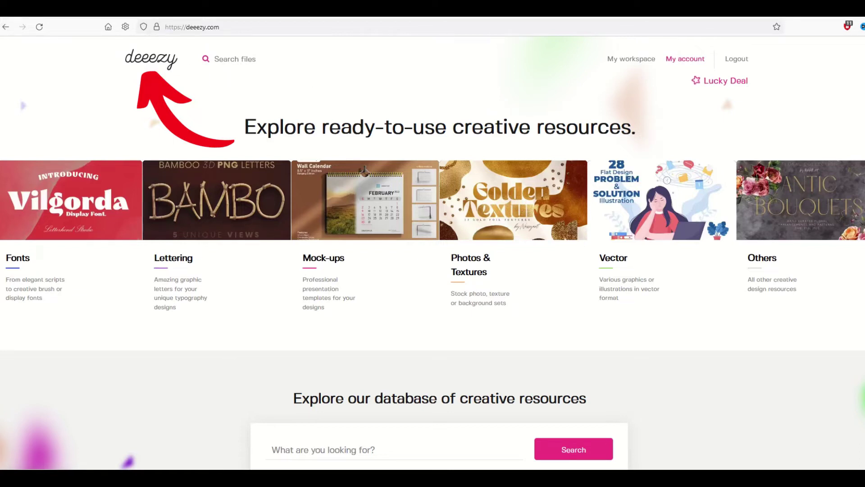
# - Show the Freebies on the Deeezy homepage and browse through the free fonts, logos and mock-ups
pyautogui.scroll(-5, 821, 91)
pyautogui.scroll(-3, 433, 252)
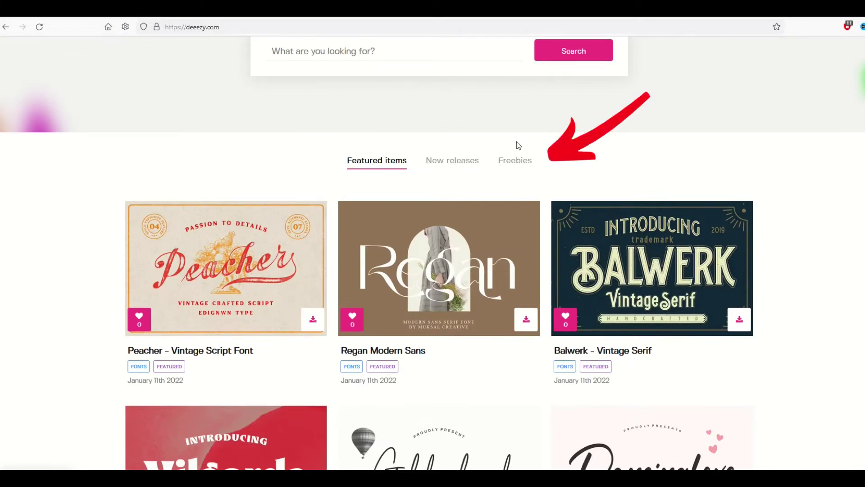
pyautogui.click(513, 168)
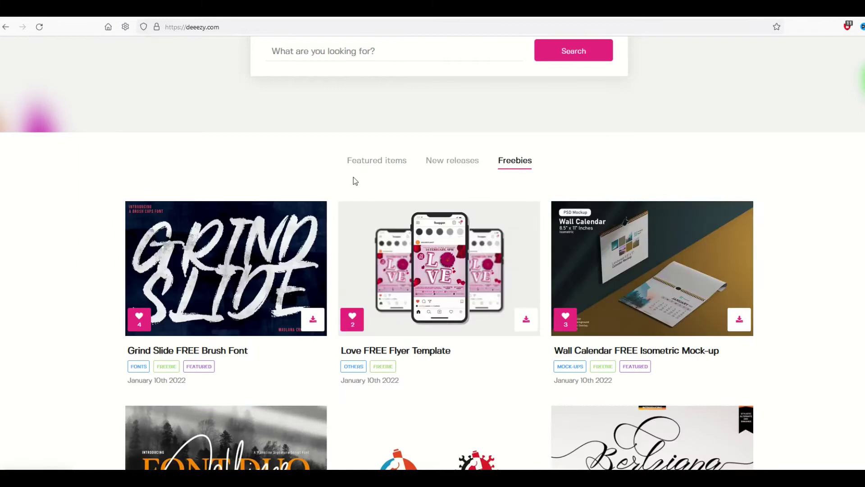
pyautogui.scroll(-2, 354, 180)
pyautogui.scroll(-5, 267, 234)
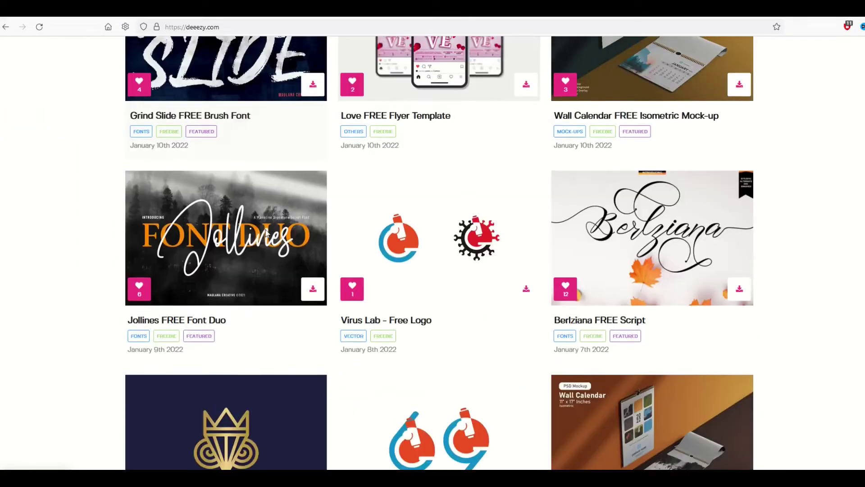
pyautogui.scroll(-3, 266, 234)
pyautogui.scroll(3, 301, 224)
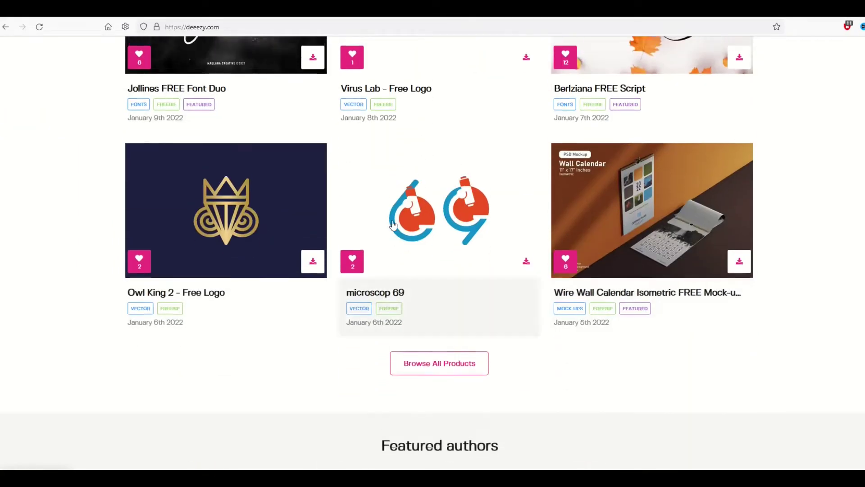
pyautogui.scroll(2, 301, 224)
pyautogui.scroll(-5, 294, 219)
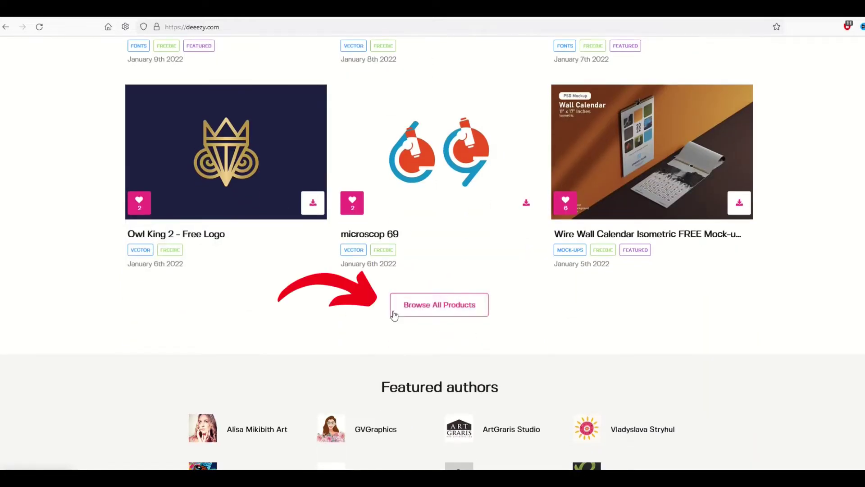
# - Open the full product catalogue and restrict it to Only Freebies
pyautogui.click(444, 314)
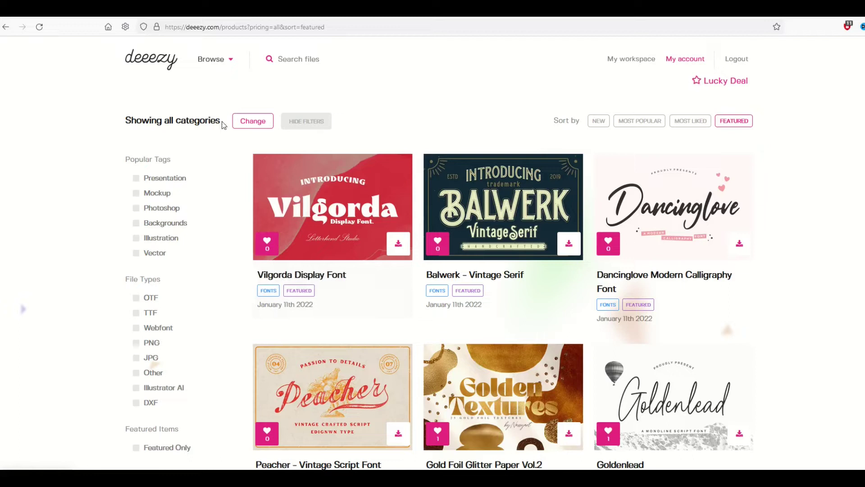
pyautogui.scroll(-4, 29, 135)
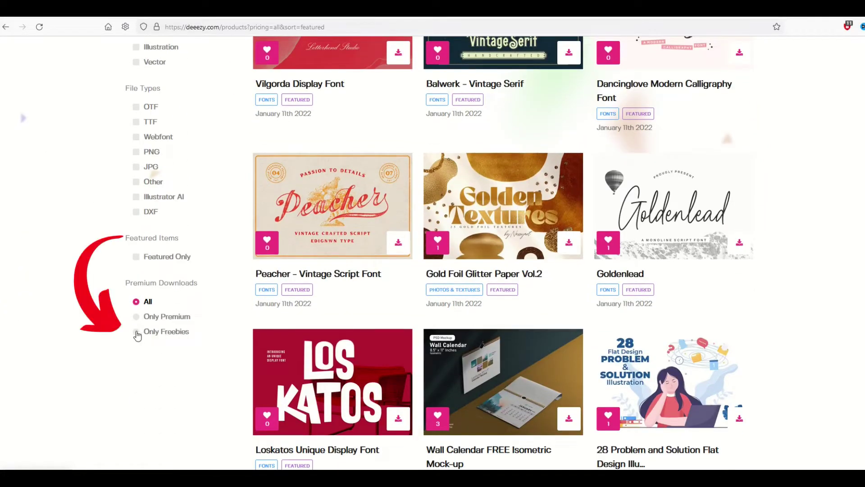
pyautogui.click(139, 334)
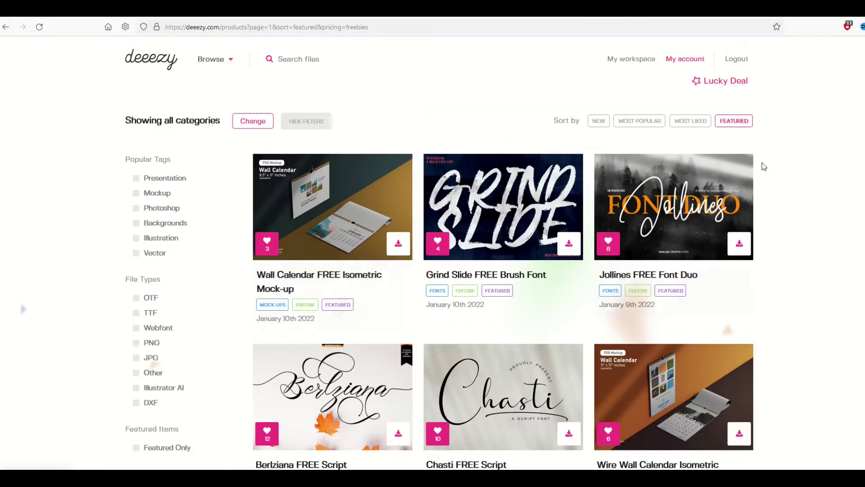
# - Look through the first page of free products down to the page numbers and return to the filters
pyautogui.scroll(-1, 759, 164)
pyautogui.scroll(-20, 727, 285)
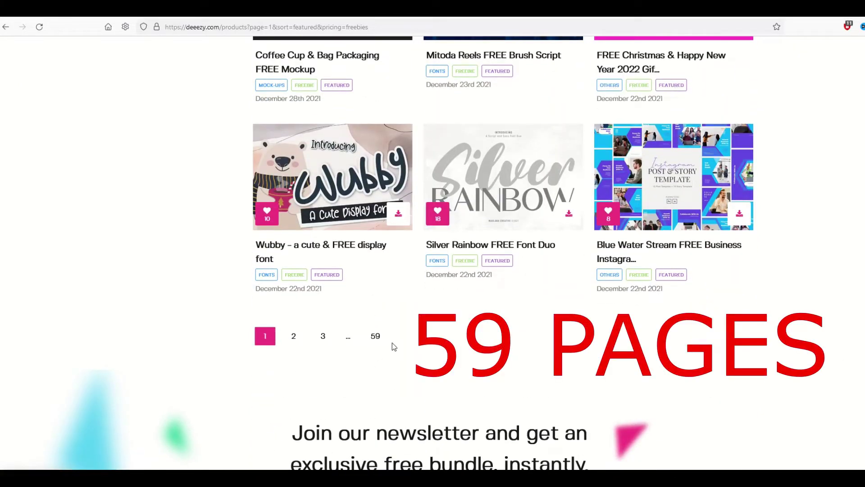
pyautogui.scroll(2, 343, 332)
pyautogui.scroll(15, 342, 332)
pyautogui.scroll(7, 342, 332)
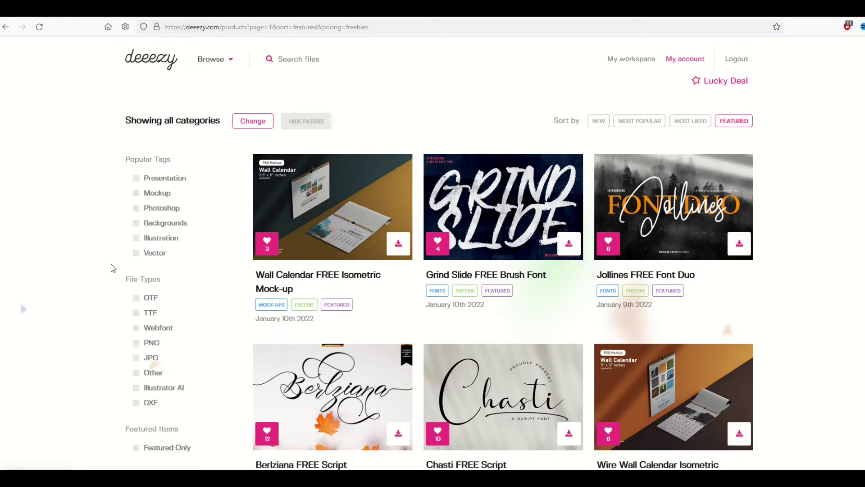
# - Filter the freebies by the OTF file type and open the Mitoda Reels FREE Brush Script product page
pyautogui.moveTo(130, 280); pyautogui.dragTo(156, 280)
pyautogui.click(137, 299)
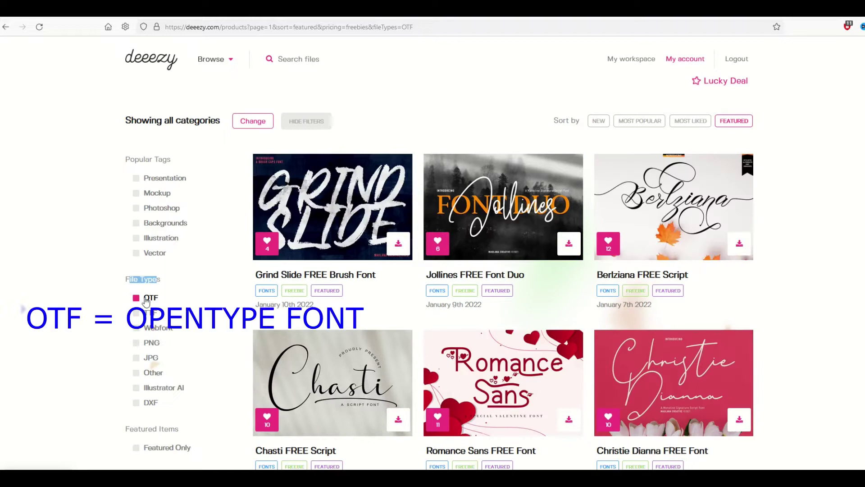
pyautogui.scroll(-8, 259, 277)
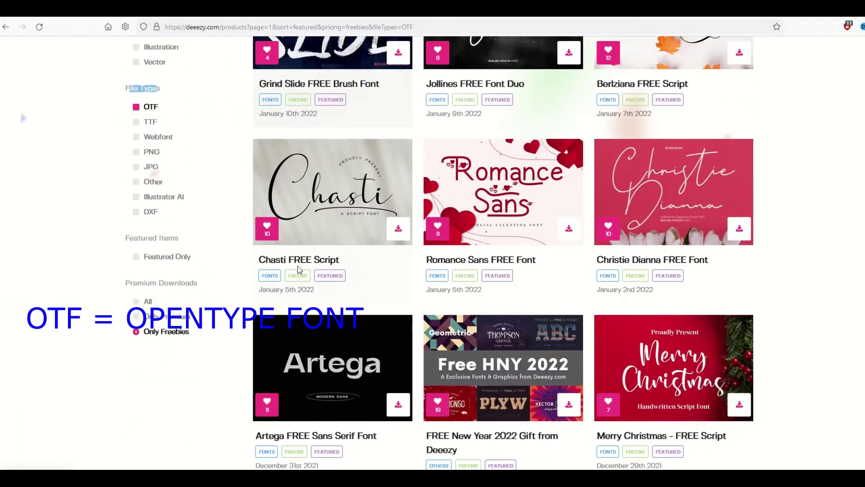
pyautogui.scroll(-4, 299, 269)
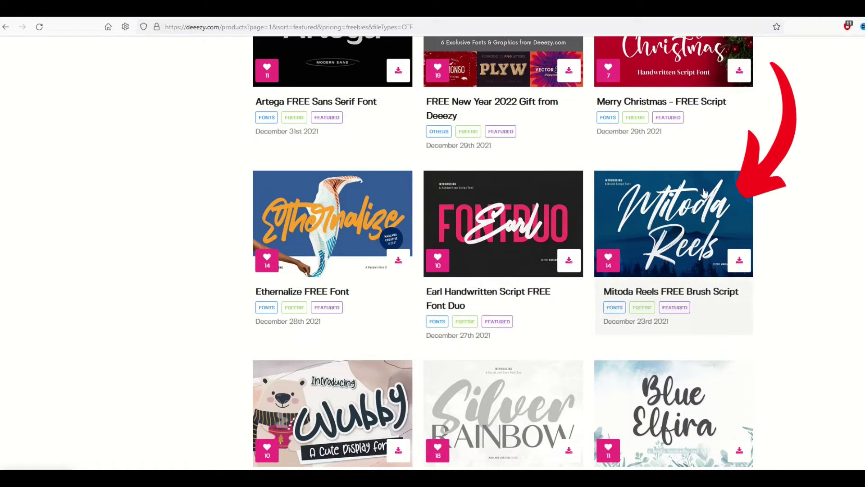
pyautogui.click(652, 244)
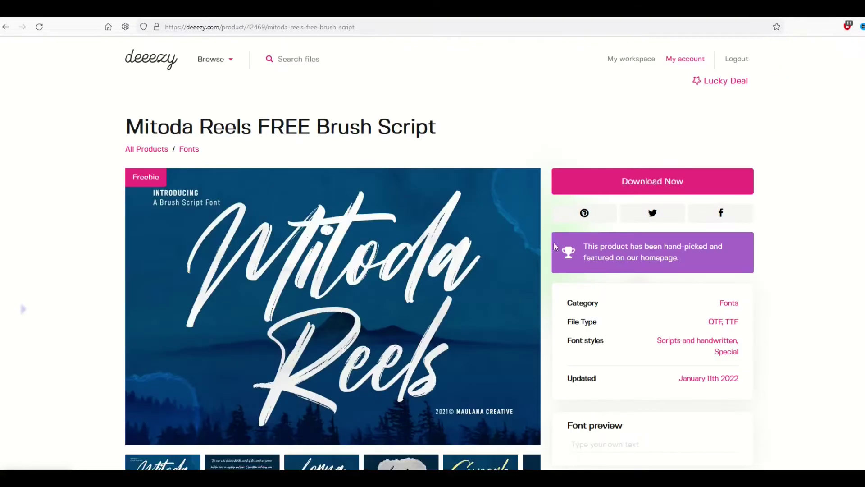
# - Review the Mitoda Reels preview images and product details, and download the font
pyautogui.scroll(-1, 553, 243)
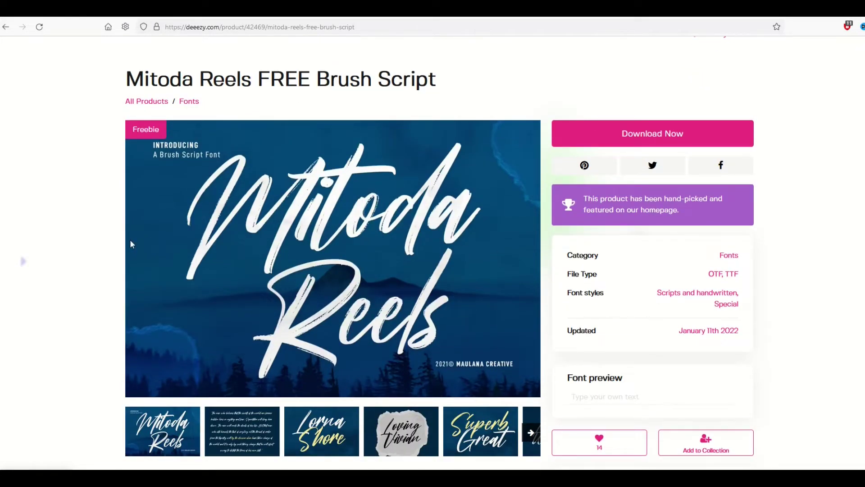
pyautogui.scroll(-1, 130, 244)
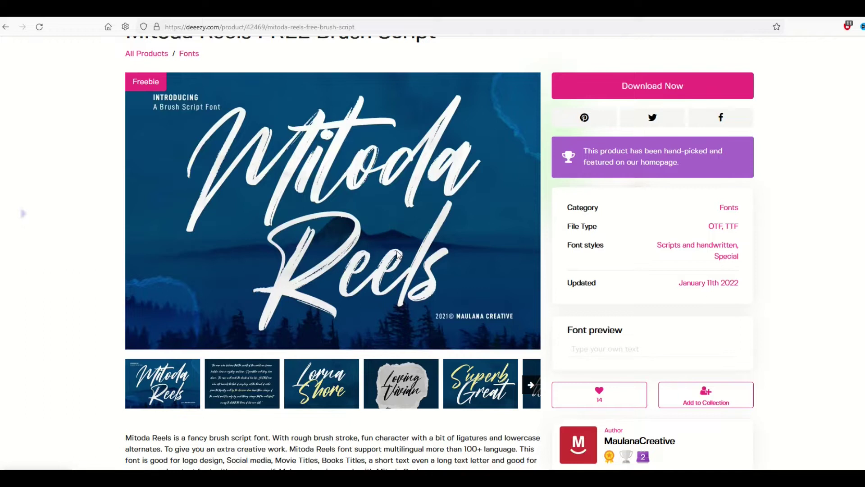
pyautogui.scroll(1, 374, 242)
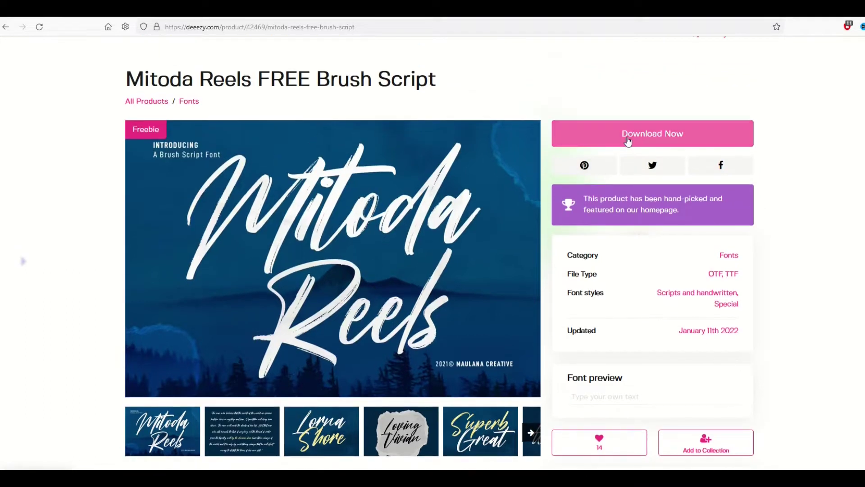
pyautogui.click(600, 122)
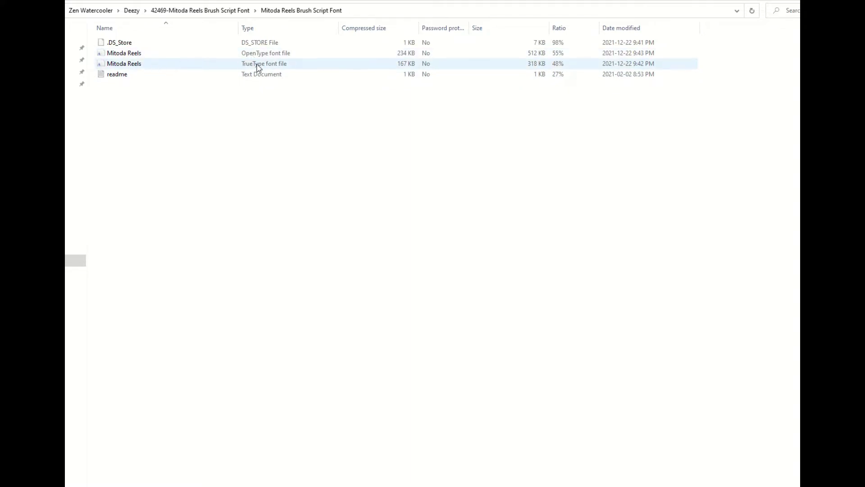
# - Open the OpenType version of Mitoda Reels from the downloaded archive and install it
pyautogui.doubleClick(119, 56)
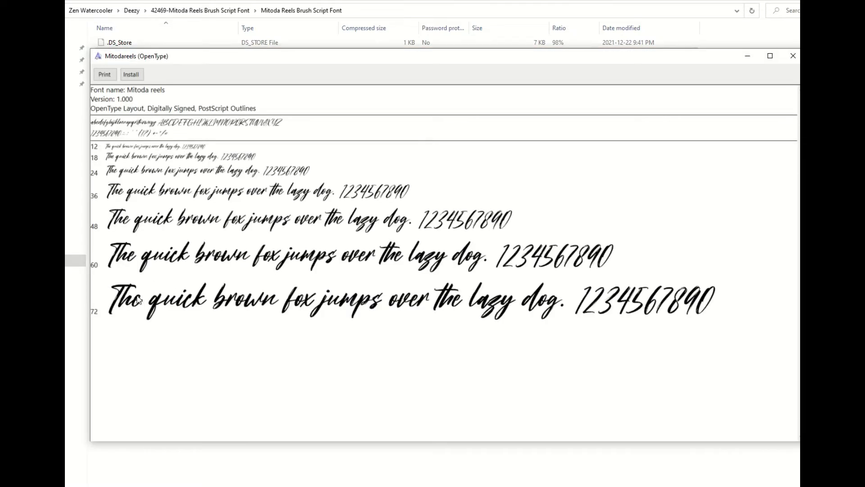
pyautogui.click(132, 75)
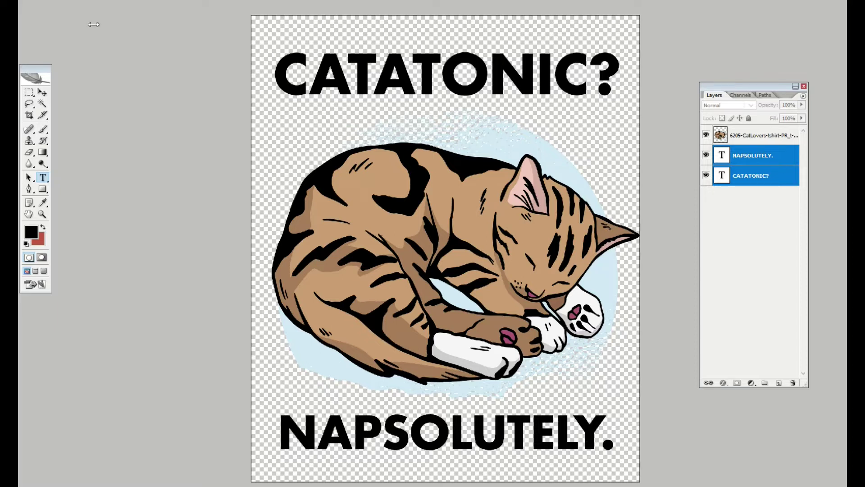
# - Switch to Photoshop and set the font of the selected CATATONIC? and NAPSOLUTELY. text layers to Mitoda reels
pyautogui.click(90, 1)
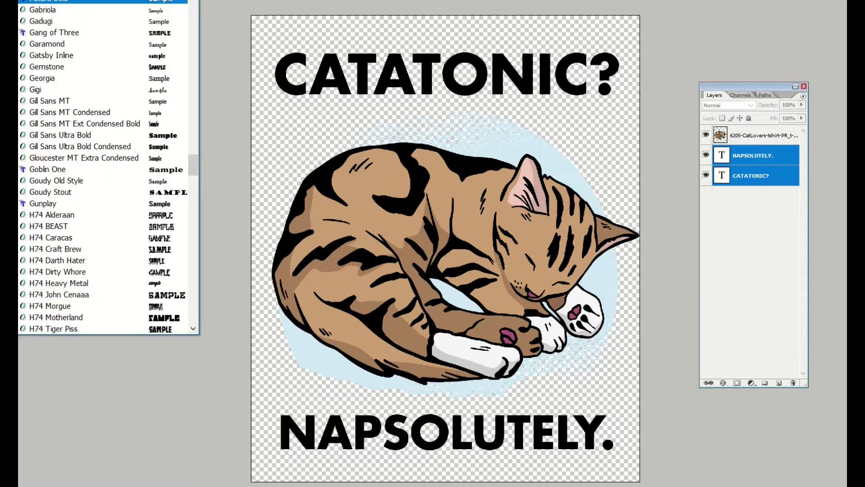
pyautogui.scroll(-3, 78, 135)
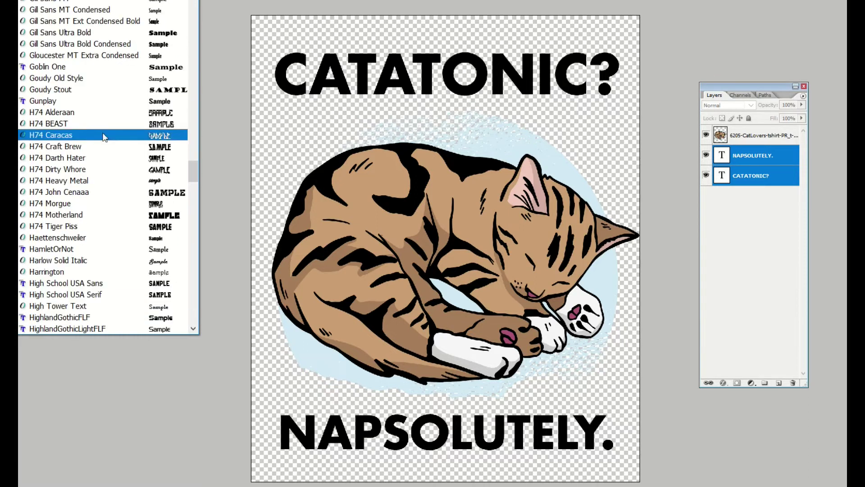
pyautogui.moveTo(193, 161); pyautogui.dragTo(193, 218)
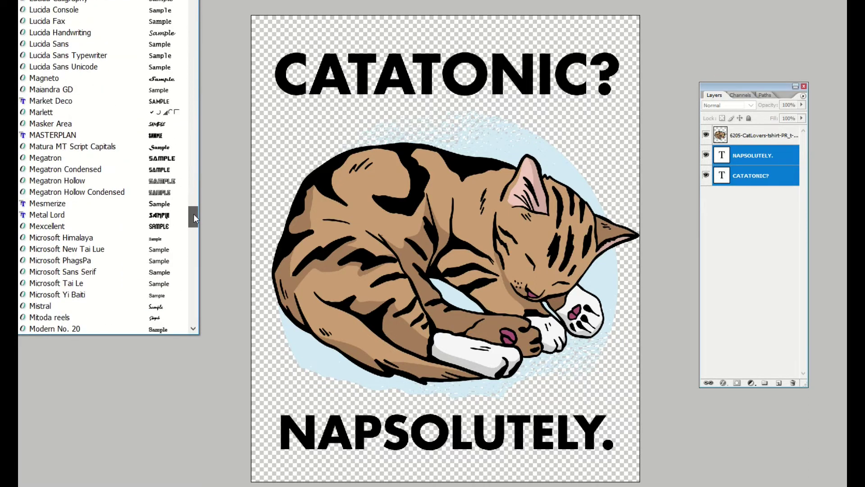
pyautogui.click(102, 316)
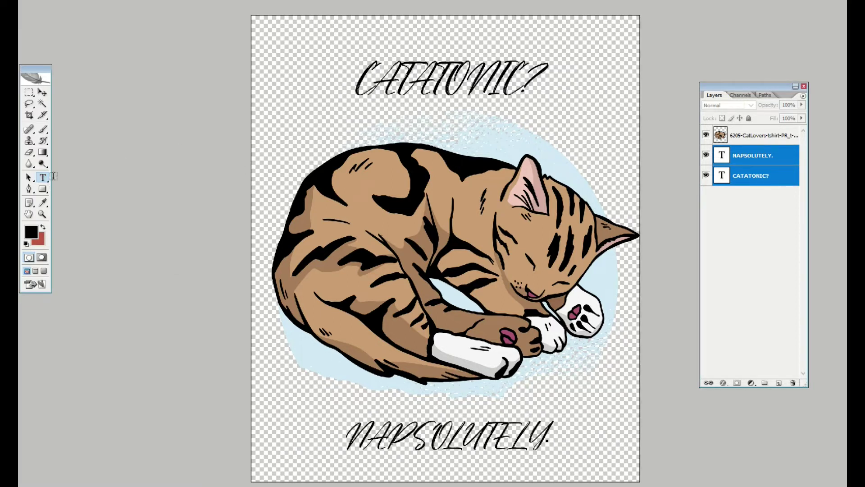
# - Rewrite the CATATONIC? text above the cat as "Catatonic?" and enlarge its lettering
pyautogui.click(386, 52)
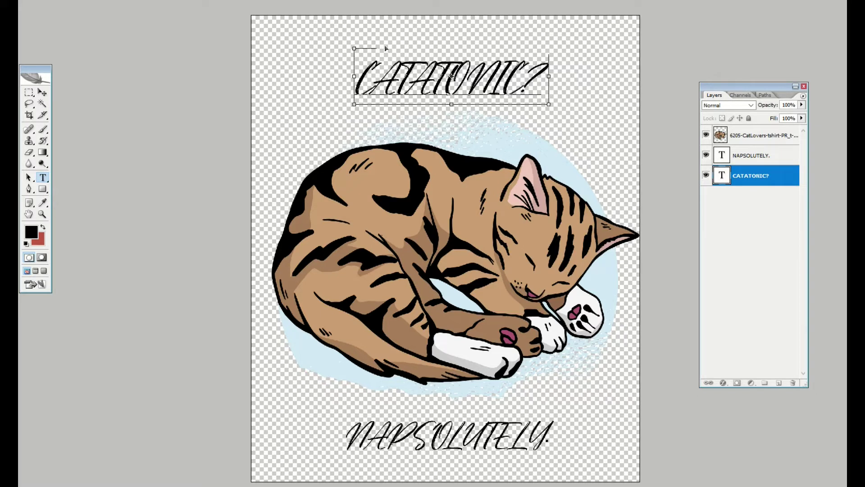
pyautogui.hotkey('ctrl', 'a')
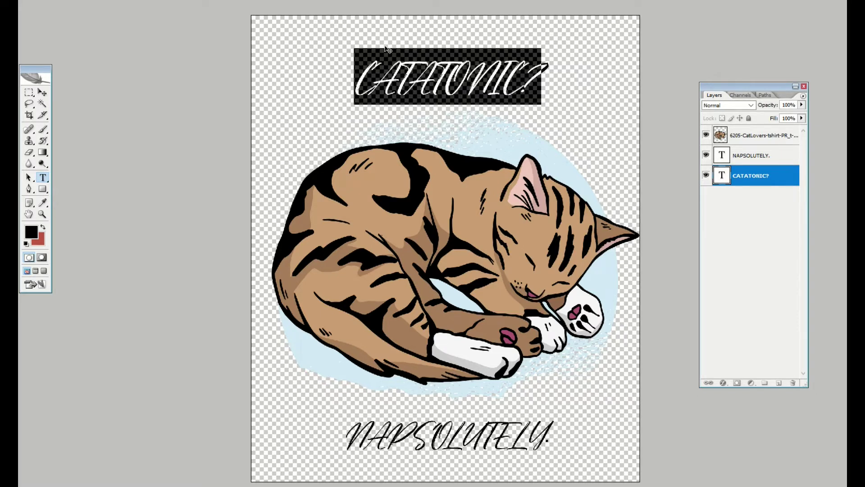
pyautogui.click(42, 92)
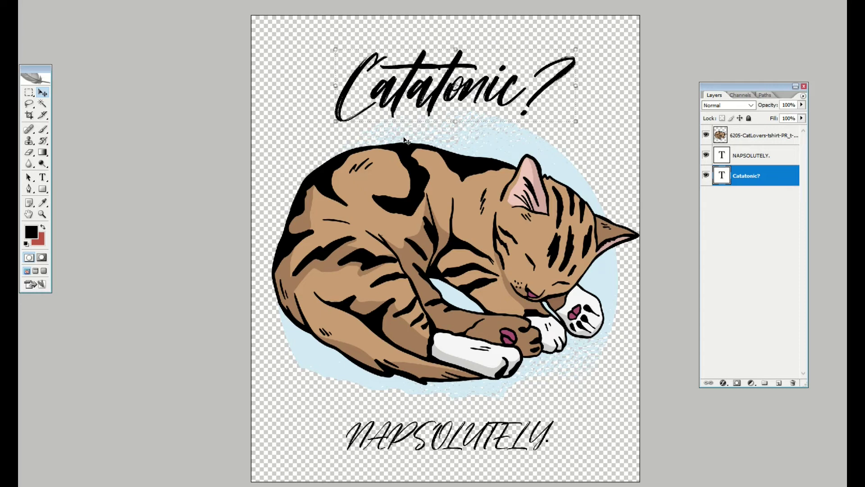
# - Rewrite the NAPSOLUTELY. text below the cat as "Napsolutely." and set its font size to 120
pyautogui.click(43, 177)
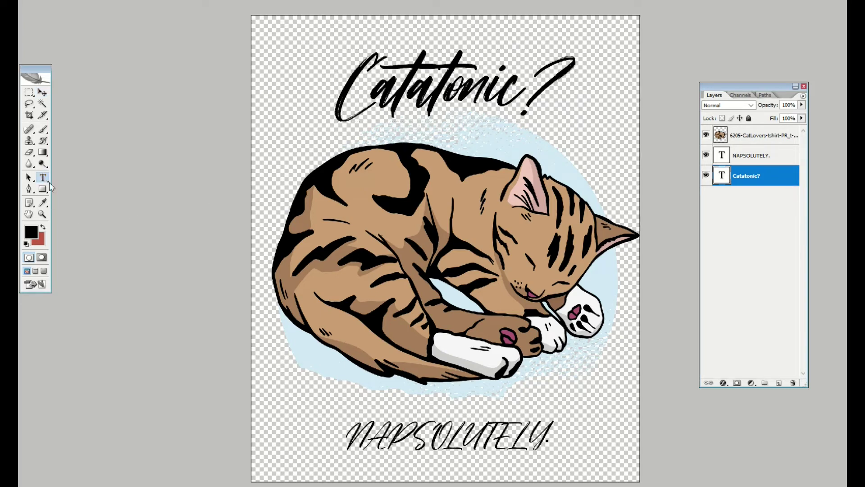
pyautogui.click(410, 426)
pyautogui.hotkey('ctrl', 'a')
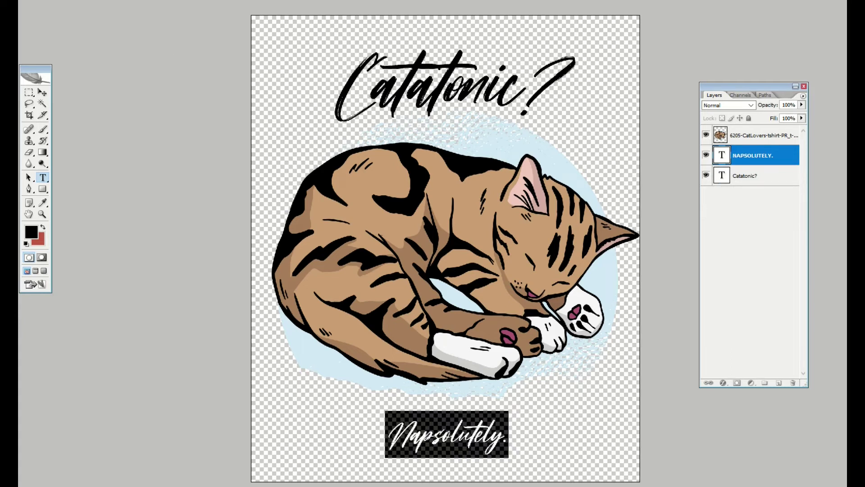
pyautogui.write('120')
pyautogui.click(42, 92)
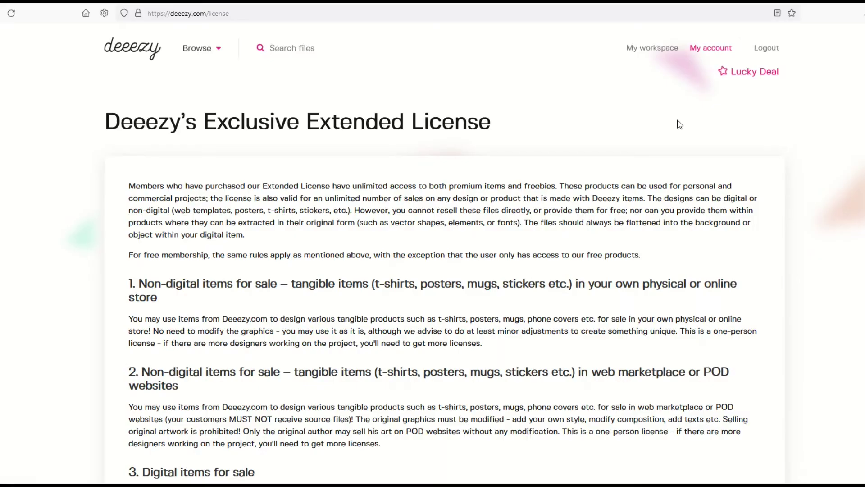
# - Switch to Deeezy's license page, highlight "Extended License" and the free membership sentence, and read the rules for physical and digital items for sale
pyautogui.moveTo(307, 122); pyautogui.dragTo(543, 147)
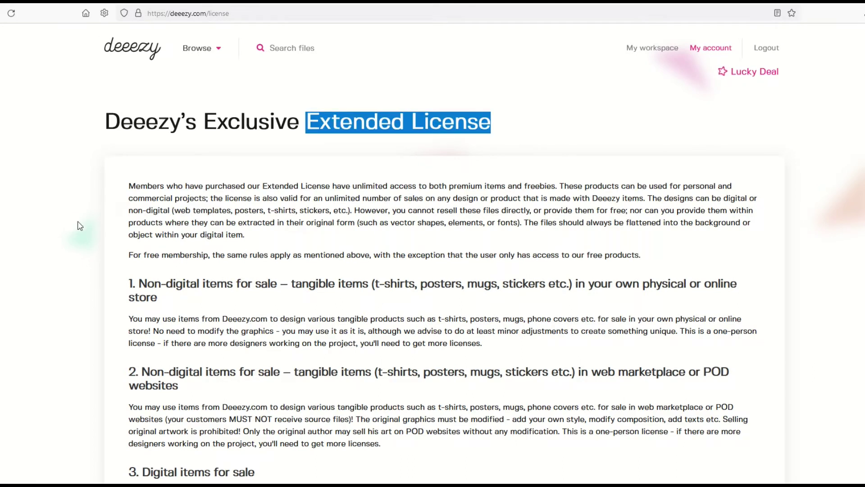
pyautogui.moveTo(137, 255); pyautogui.dragTo(434, 255)
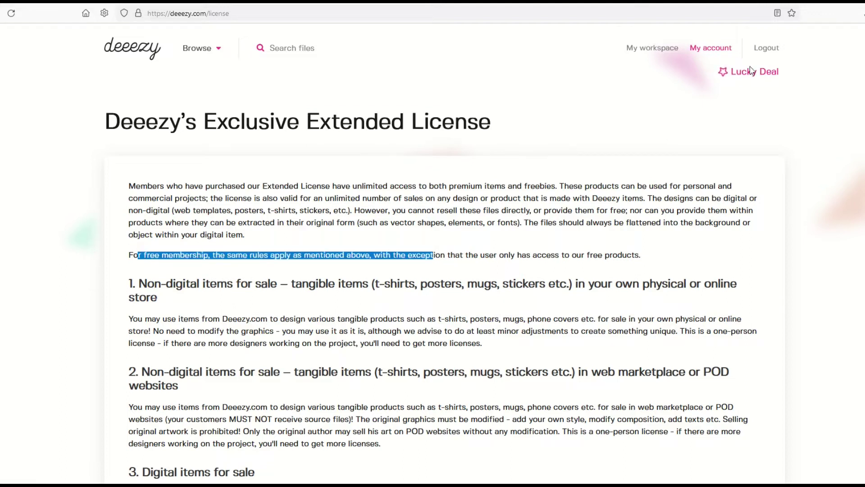
pyautogui.scroll(-3, 298, 288)
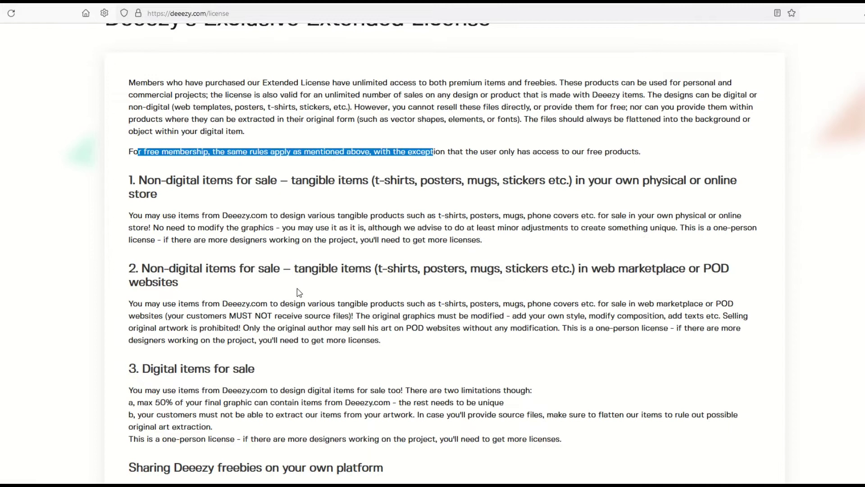
pyautogui.scroll(-3, 300, 292)
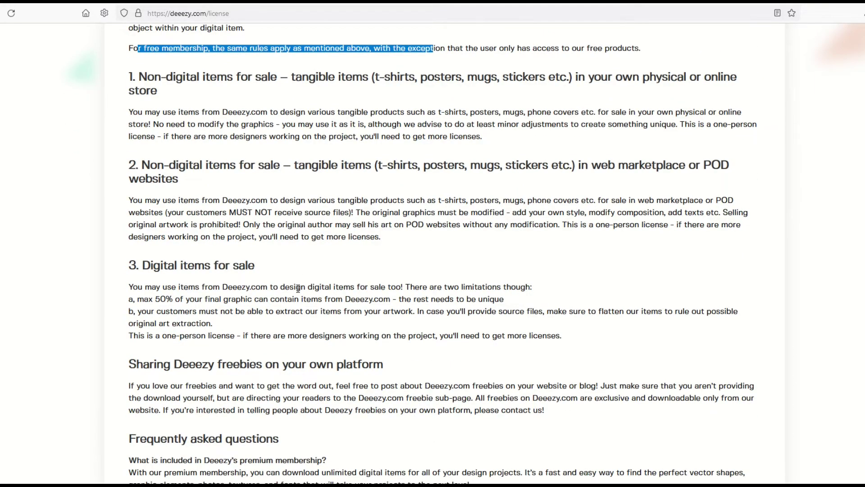
pyautogui.scroll(-3, 298, 289)
pyautogui.scroll(10, 298, 289)
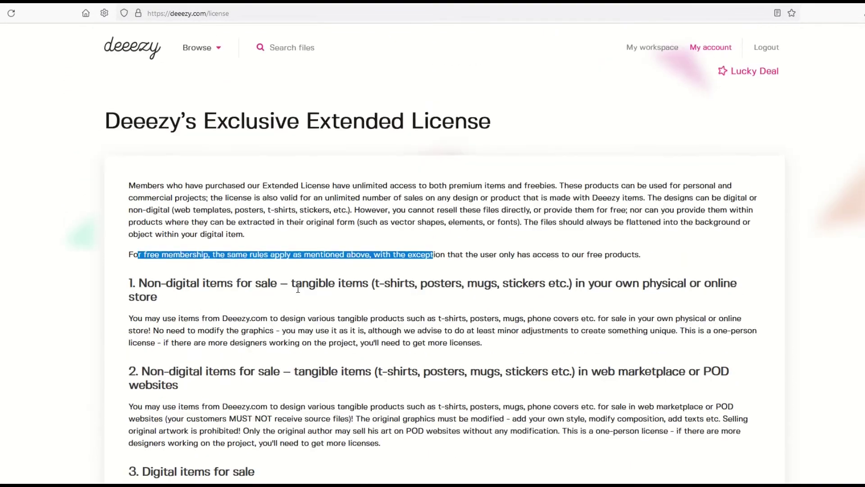
# - Go to Deeezy's freebies catalog and filter it by the Vector tag
pyautogui.click(71, 166)
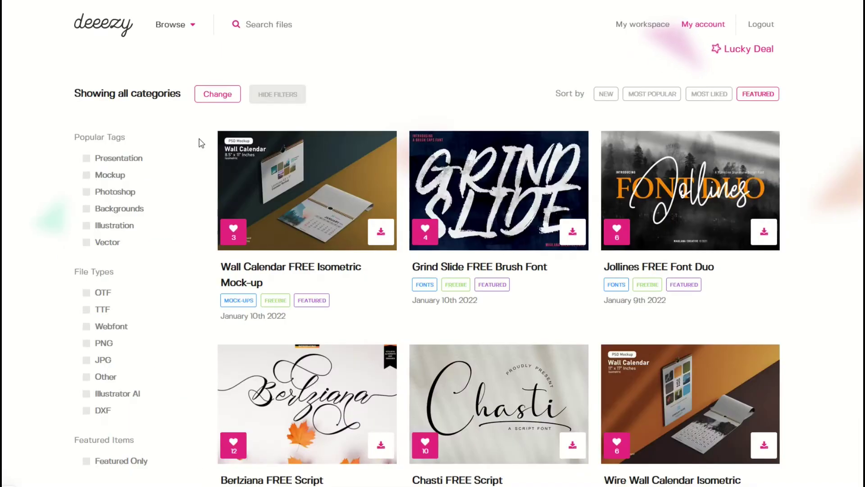
pyautogui.scroll(-5, 199, 141)
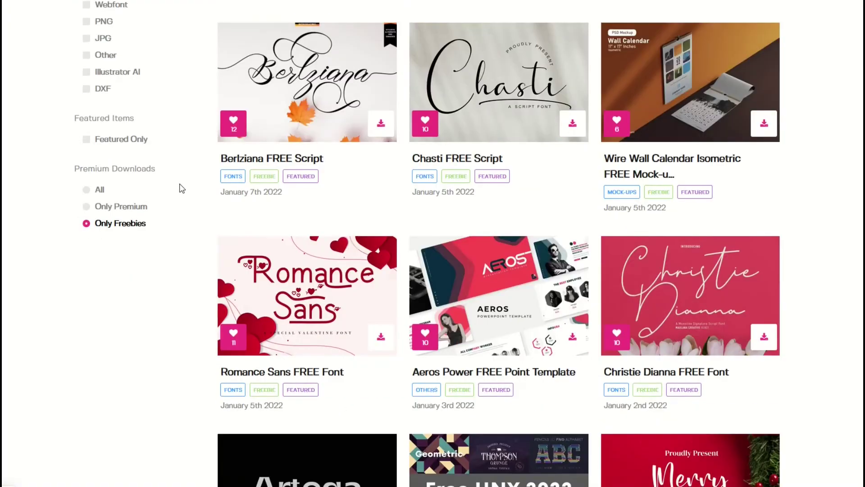
pyautogui.scroll(1, 172, 188)
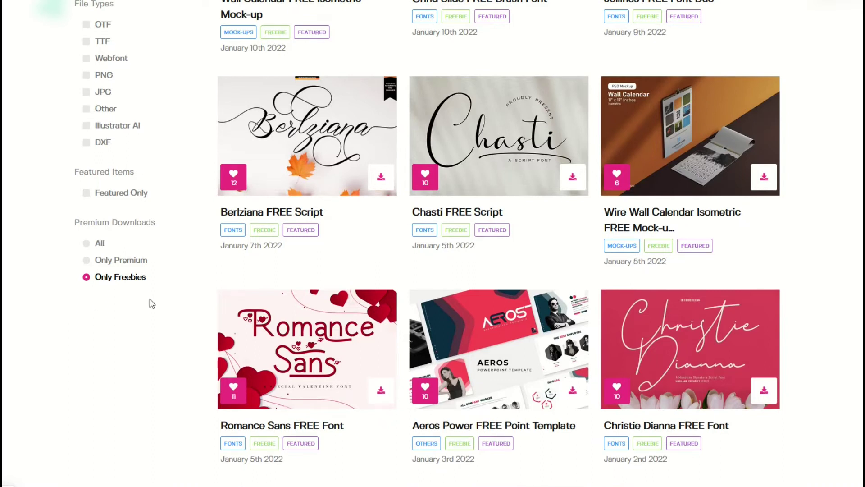
pyautogui.scroll(5, 69, 270)
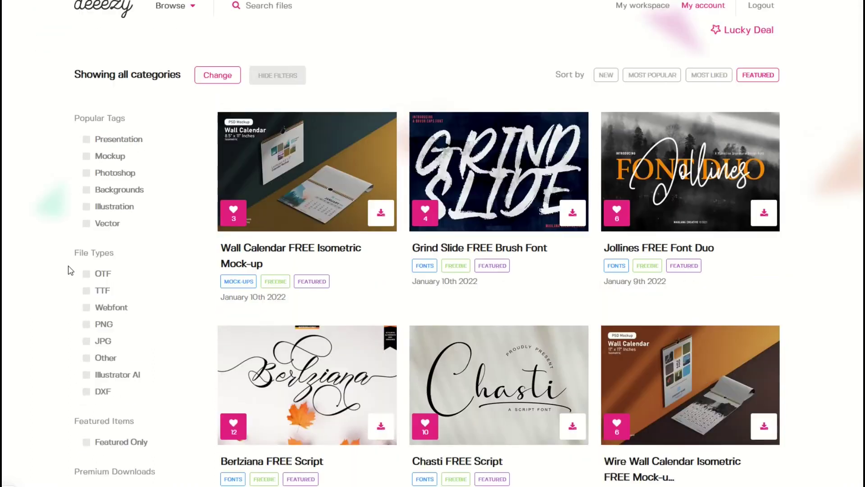
pyautogui.click(87, 242)
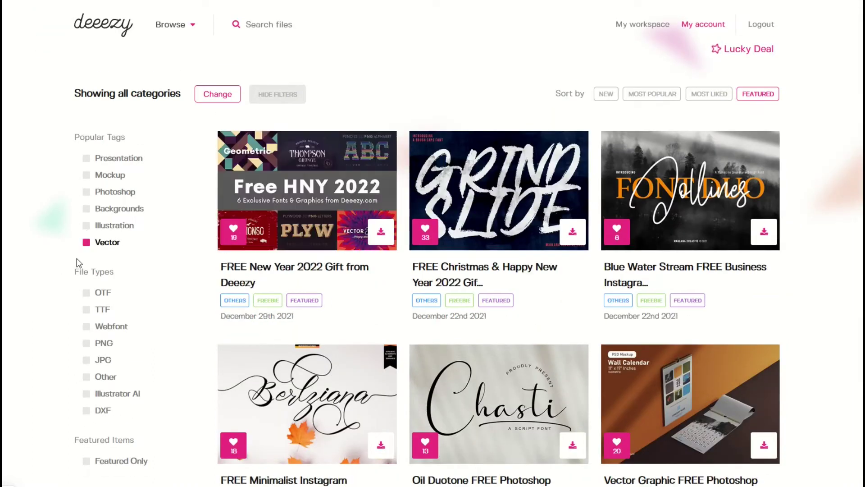
# - Find Hand Drawn Skulls FREE Vector Illustrations among the vector freebies, open its product page and download it
pyautogui.scroll(-13, 252, 234)
pyautogui.scroll(-13, 253, 238)
pyautogui.click(296, 308)
pyautogui.scroll(-12, 295, 315)
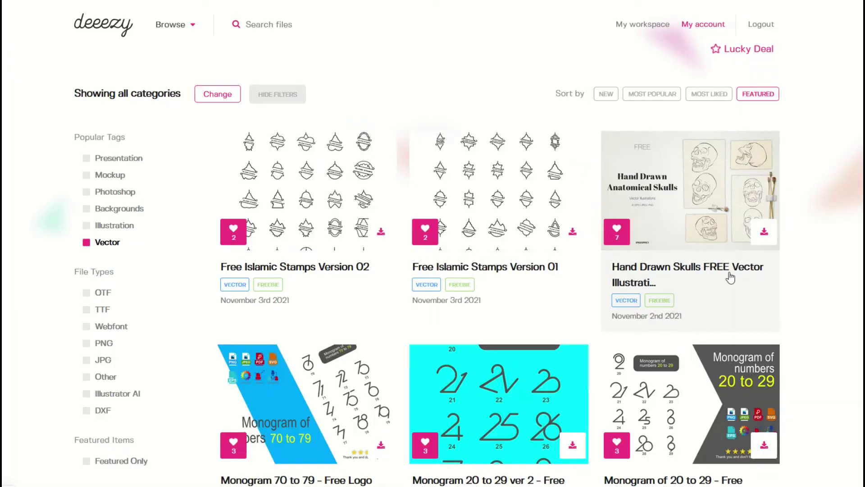
pyautogui.click(718, 201)
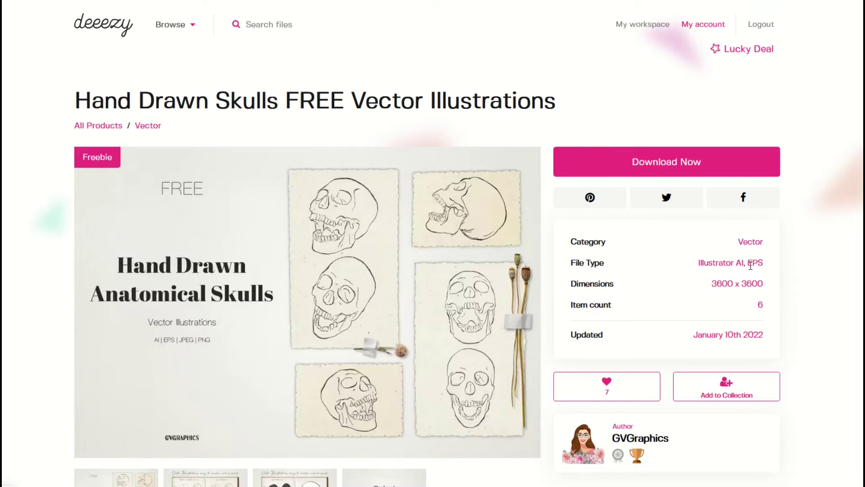
pyautogui.click(676, 165)
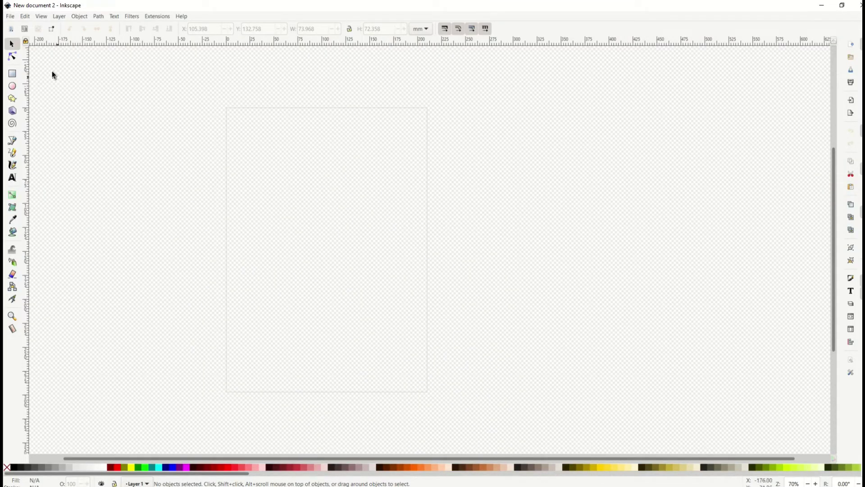
# - Switch to Inkscape and open illustrations-BW from the Vector Files folder of Black and White Version, using the internal PDF import
pyautogui.click(10, 17)
pyautogui.click(18, 47)
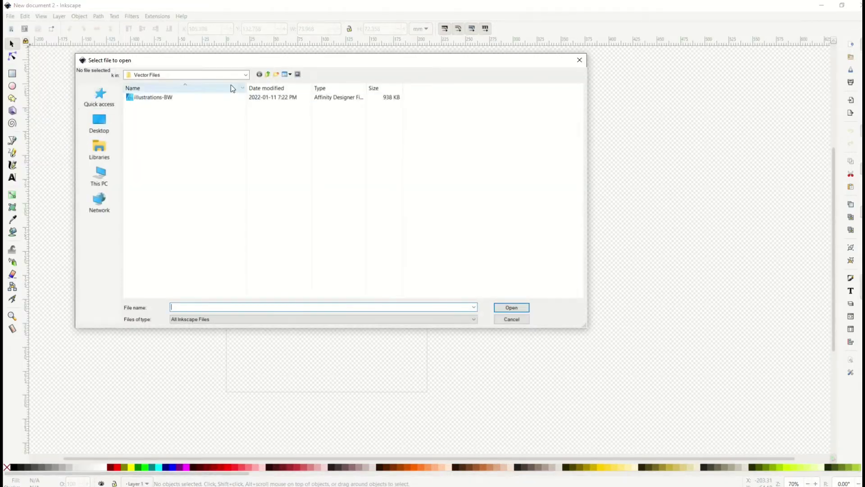
pyautogui.click(269, 75)
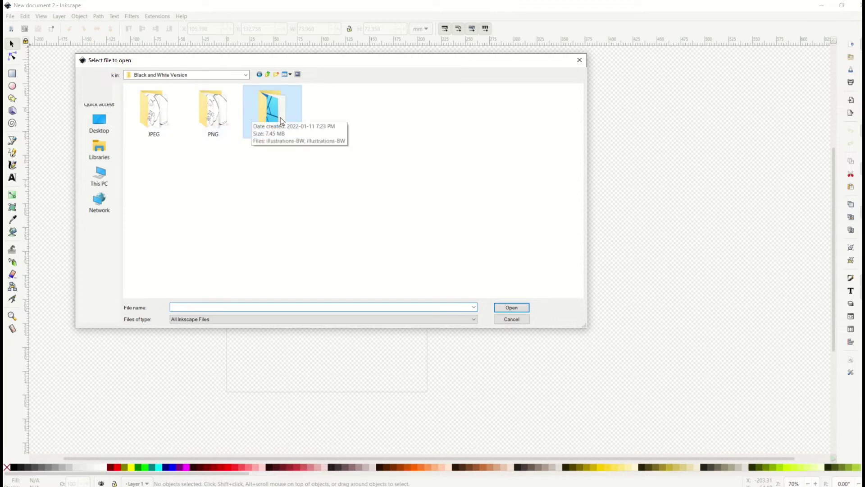
pyautogui.click(267, 75)
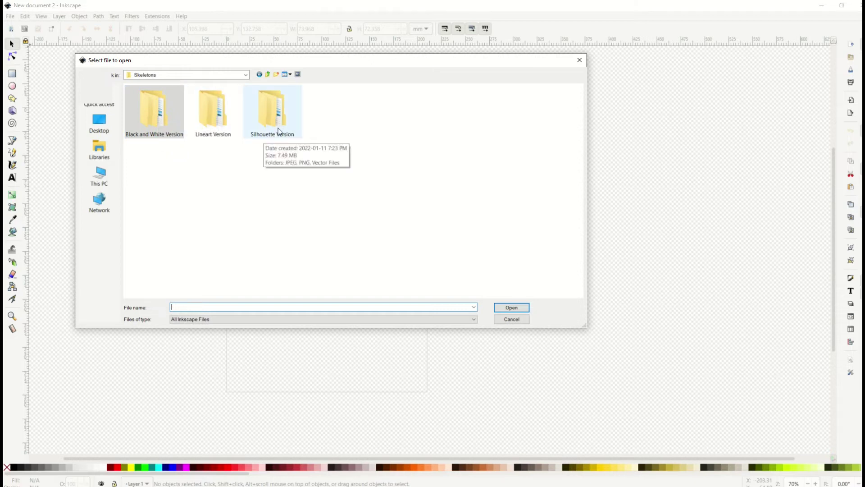
pyautogui.doubleClick(153, 125)
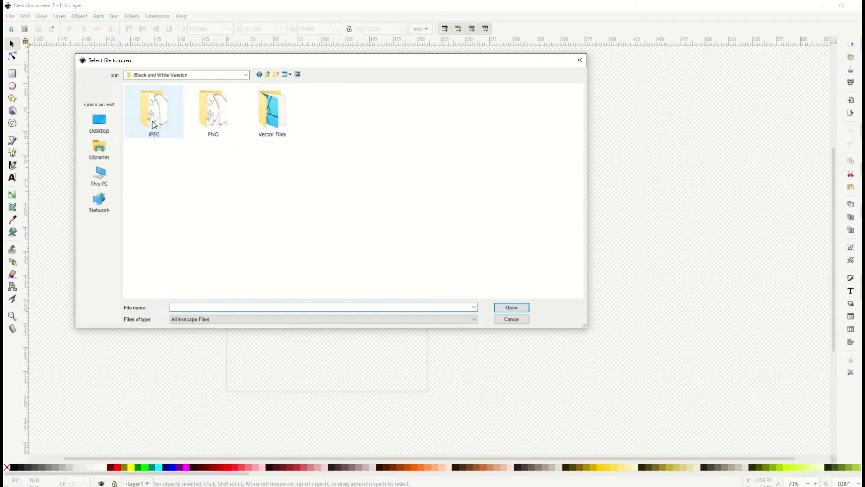
pyautogui.doubleClick(272, 115)
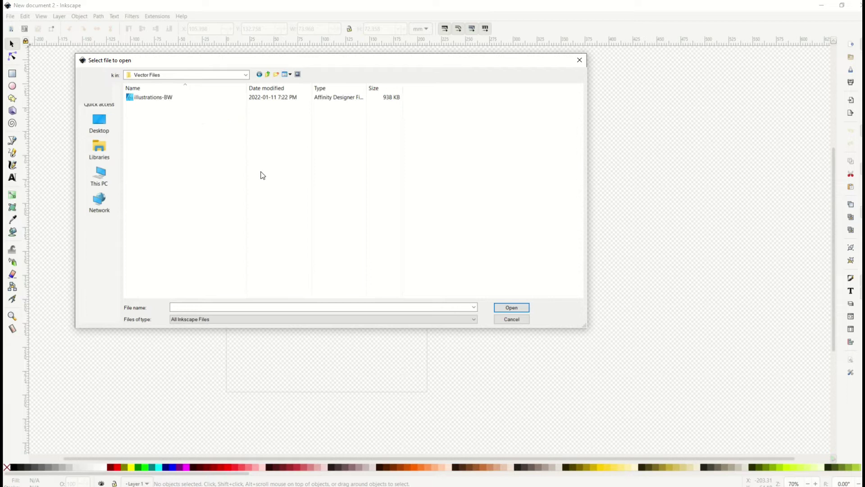
pyautogui.doubleClick(149, 97)
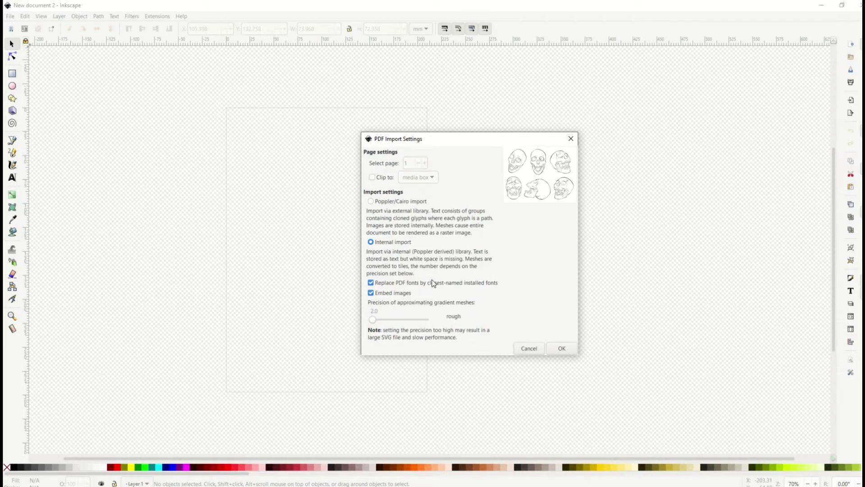
pyautogui.click(553, 347)
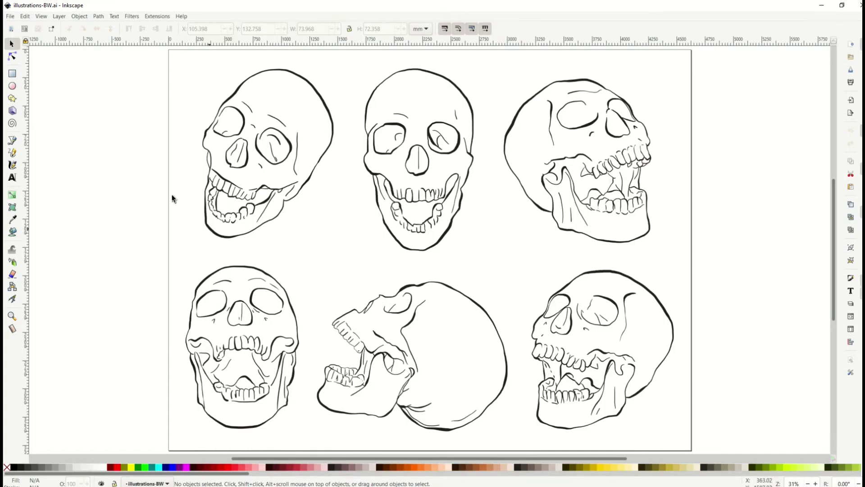
# - Inspect the editable nodes of the first skull's nose and outline and the paths of the neighbouring skull with the Node tool
pyautogui.click(12, 56)
pyautogui.click(243, 130)
pyautogui.click(266, 143)
pyautogui.click(236, 152)
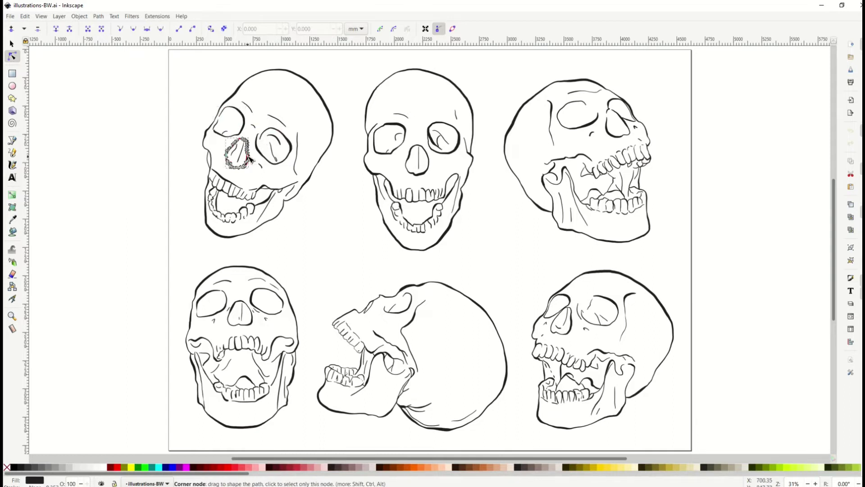
pyautogui.click(314, 92)
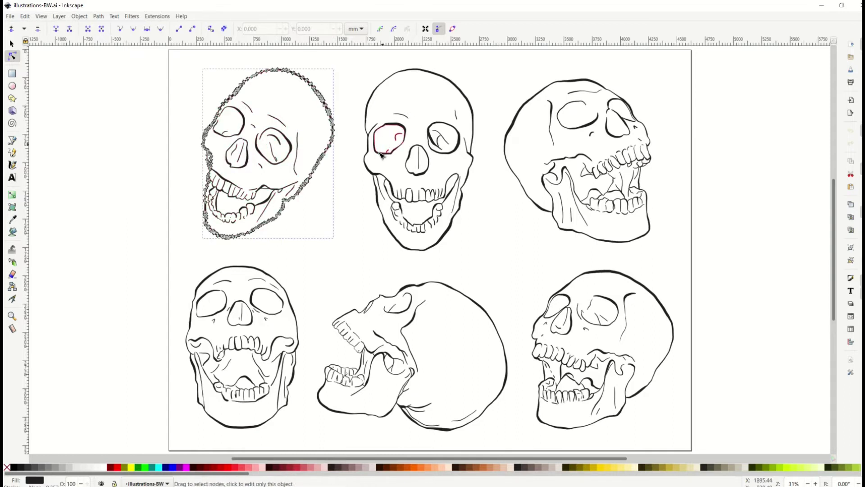
pyautogui.click(344, 236)
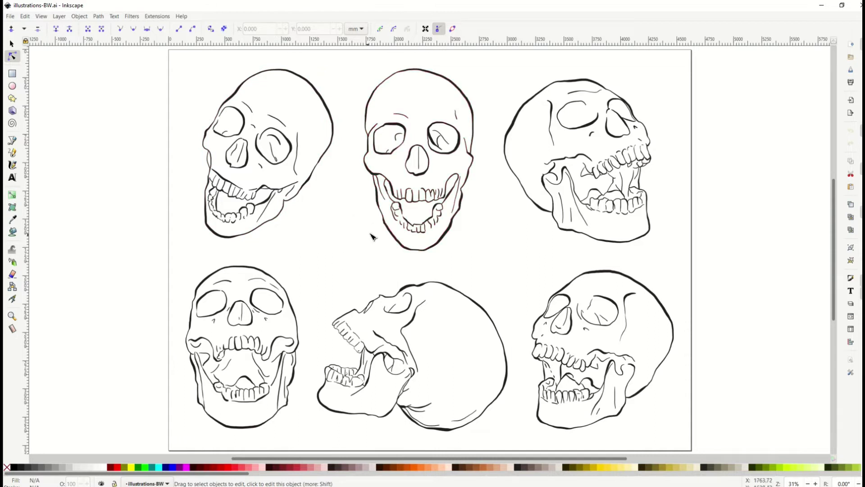
pyautogui.click(395, 211)
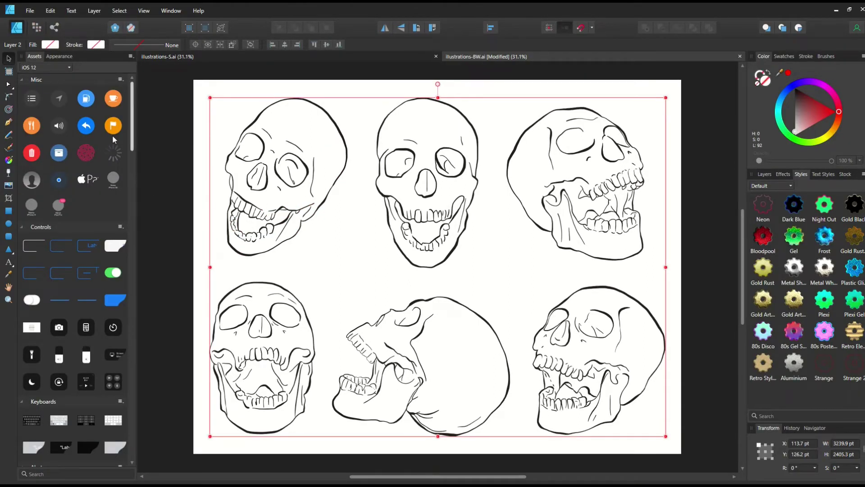
# - Switch to Affinity Designer and close illustrations-BW.ai without saving the changes
pyautogui.click(30, 11)
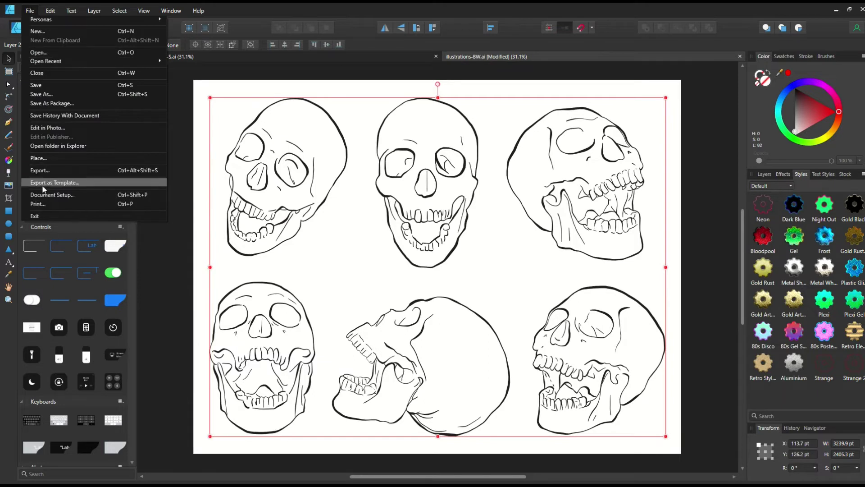
pyautogui.click(38, 74)
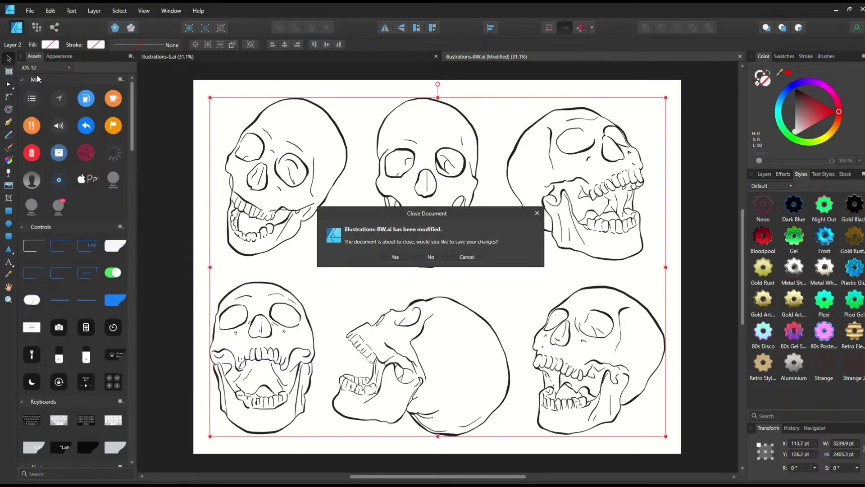
pyautogui.click(430, 256)
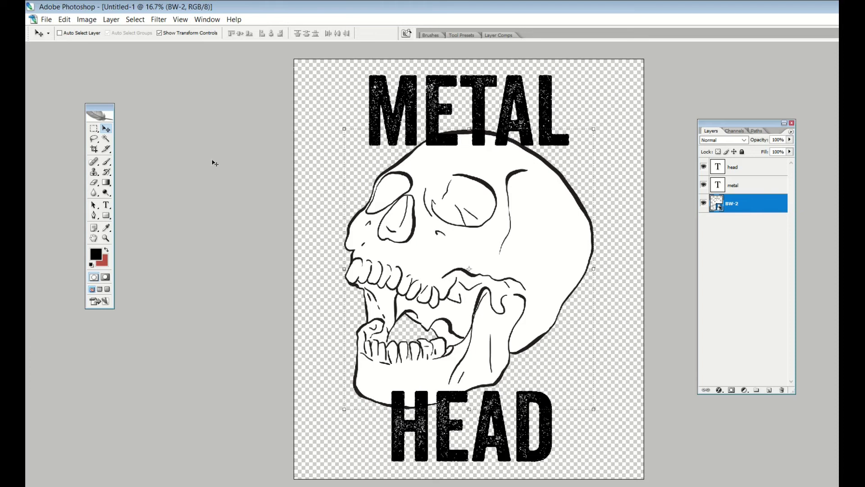
# - Switch to Photoshop and move the BW-2 skull layer slightly to the right between the METAL and HEAD text
pyautogui.moveTo(425, 251); pyautogui.dragTo(453, 252)
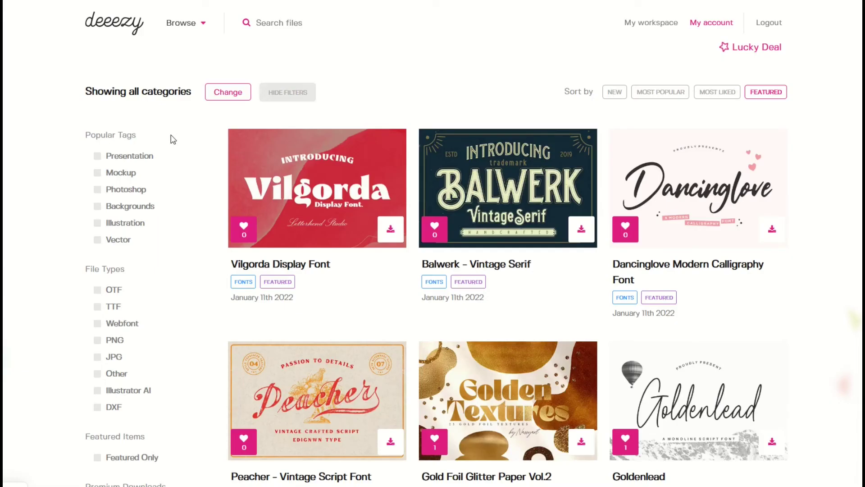
# - Return to the Deeezy catalog and filter it to the JPG file type and Only Freebies
pyautogui.scroll(-1, 186, 143)
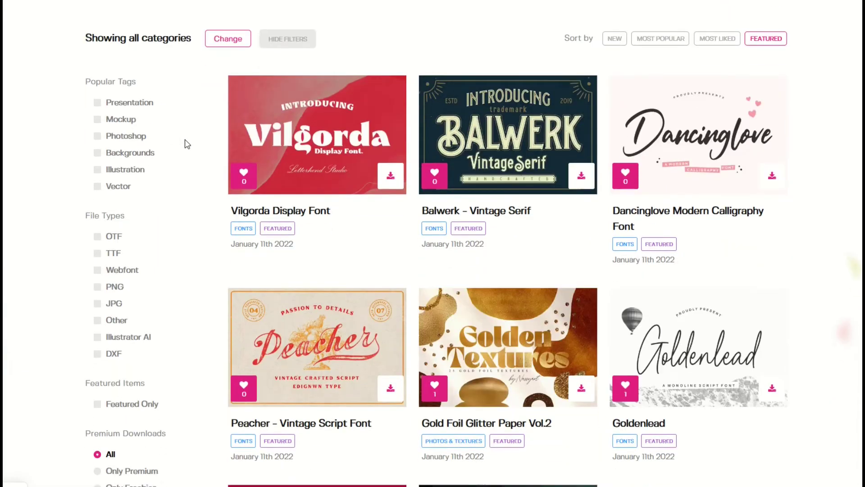
pyautogui.click(101, 307)
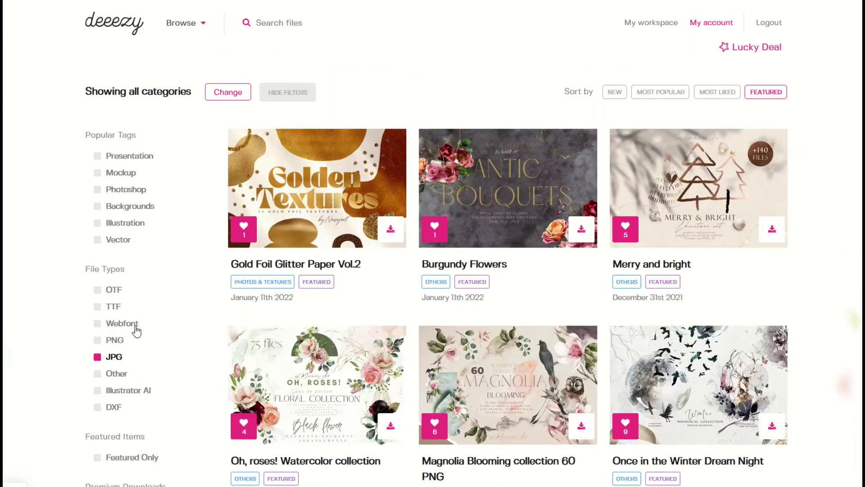
pyautogui.scroll(-1, 136, 330)
pyautogui.scroll(-3, 136, 330)
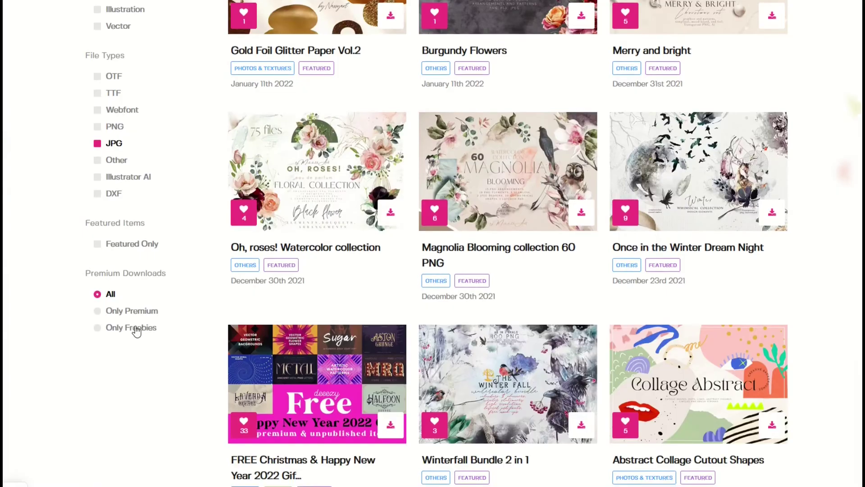
pyautogui.click(103, 332)
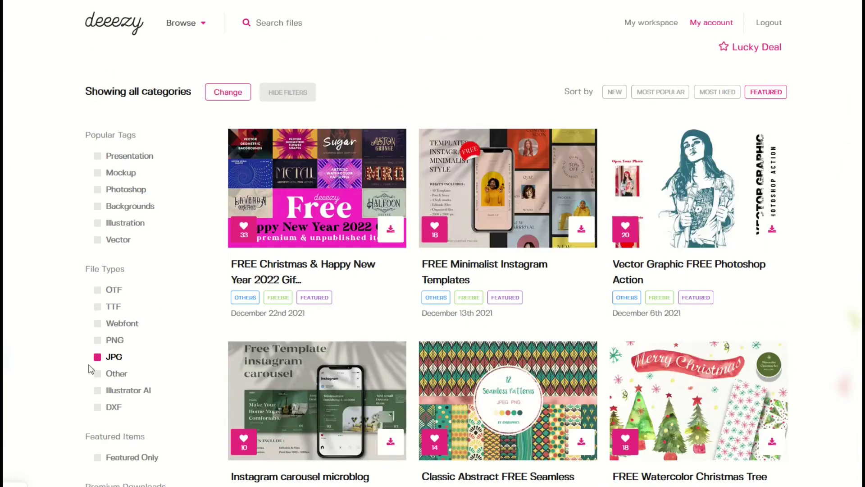
# - Browse further pages of the free JPG items and open the 50 Watercolor Galaxy Free Backgrounds product page
pyautogui.scroll(-8, 251, 293)
pyautogui.scroll(-18, 250, 295)
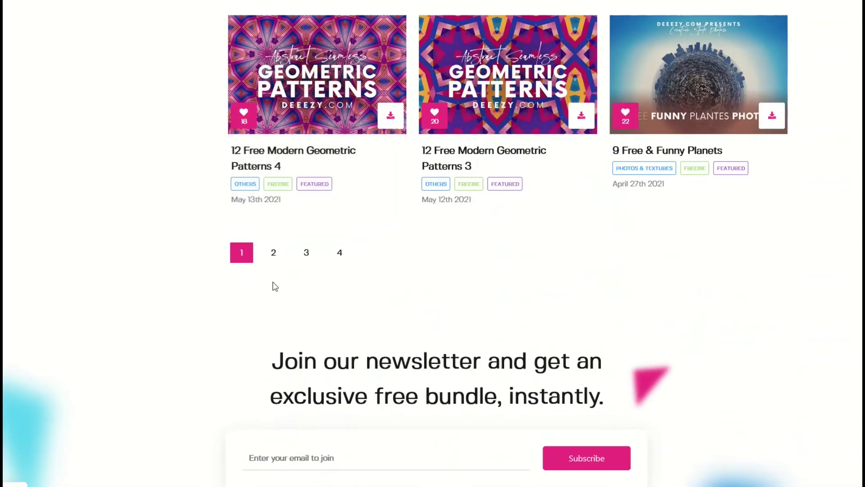
pyautogui.click(339, 252)
pyautogui.scroll(-10, 306, 278)
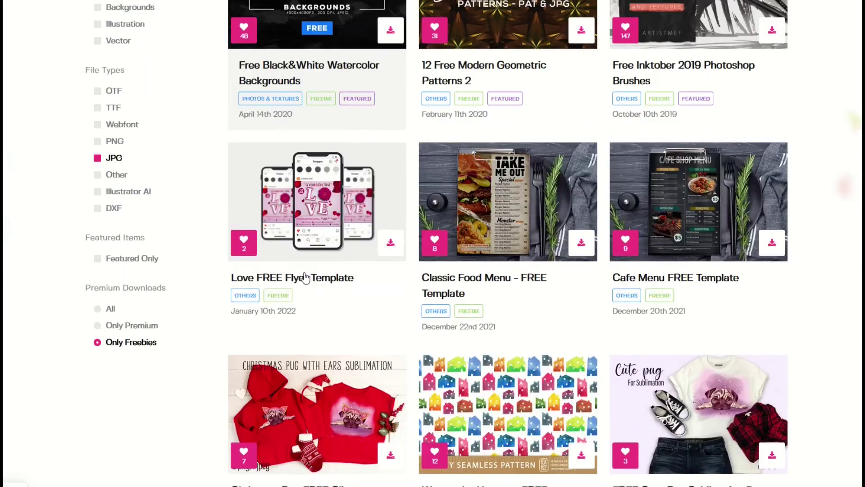
pyautogui.scroll(-3, 342, 275)
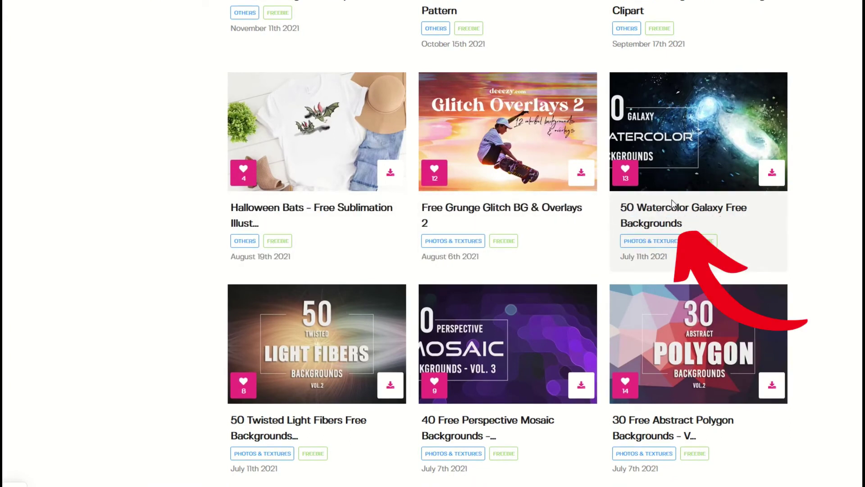
pyautogui.click(673, 224)
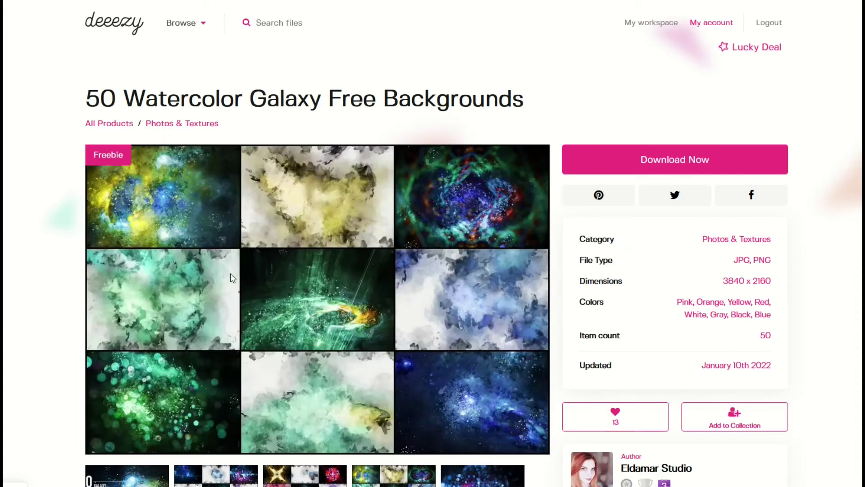
# - Examine the galaxy backgrounds' product preview, and look through the images in the 50 Watercolor Galaxy Backgrounds folder in File Explorer
pyautogui.scroll(-1, 336, 234)
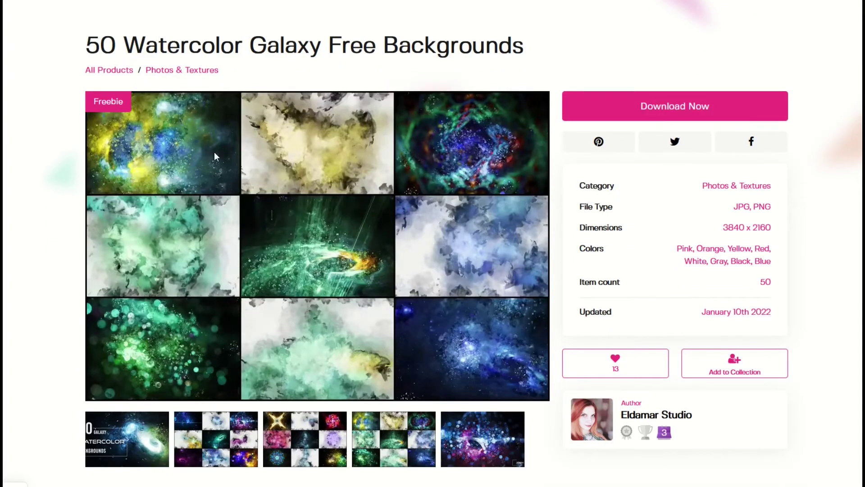
pyautogui.scroll(-1, 212, 308)
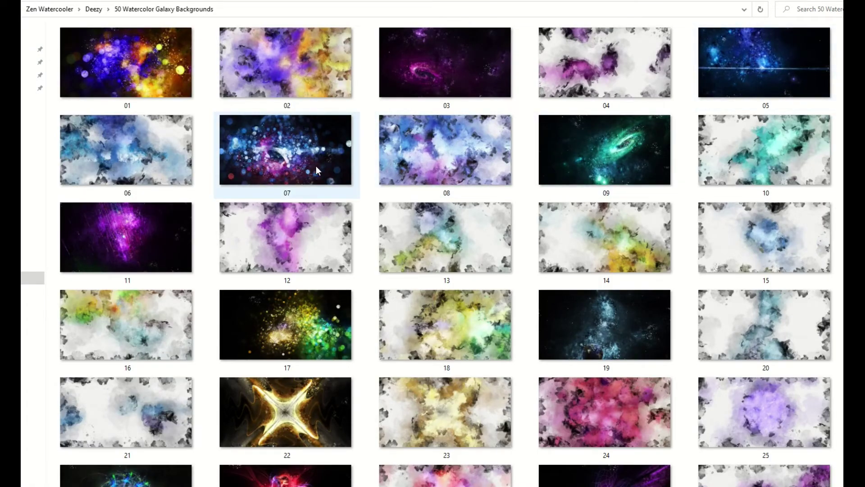
pyautogui.scroll(-10, 315, 166)
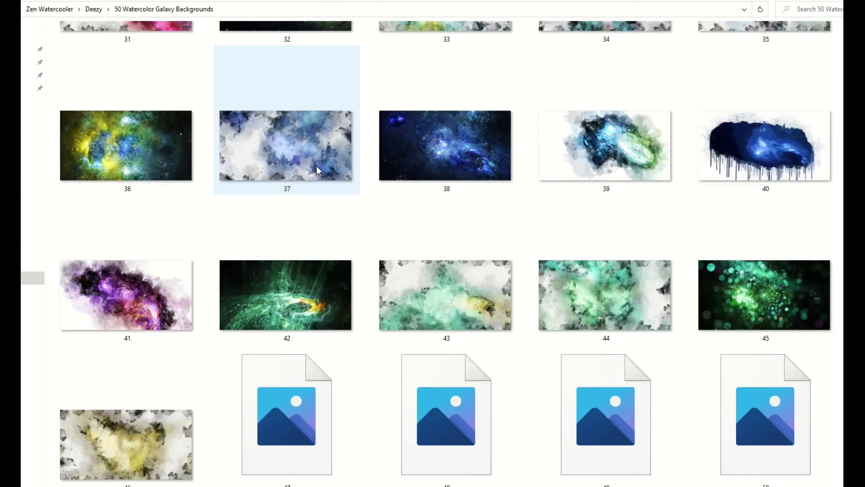
pyautogui.scroll(10, 384, 311)
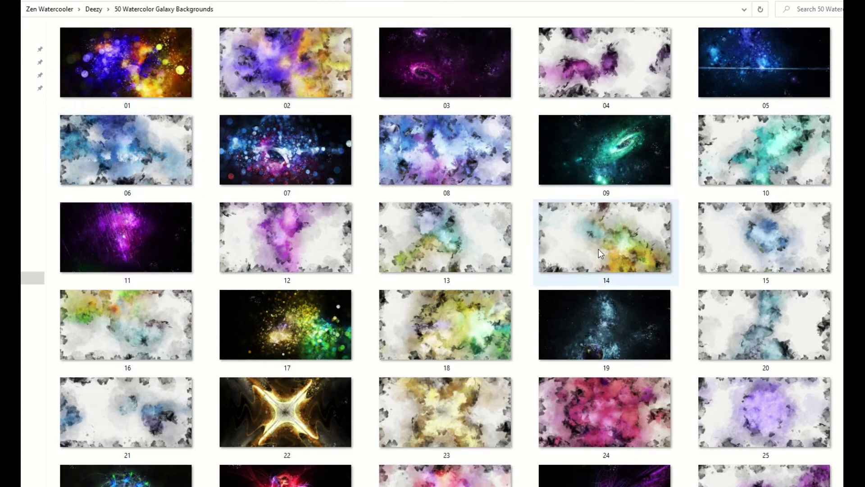
# - Look through the numbered background thumbnails in the folder from 01 to 50
pyautogui.scroll(-10, 261, 285)
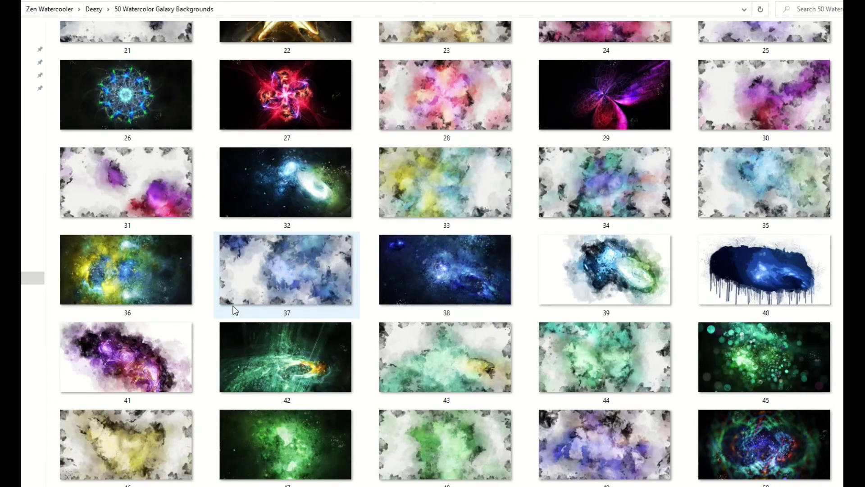
pyautogui.scroll(10, 233, 306)
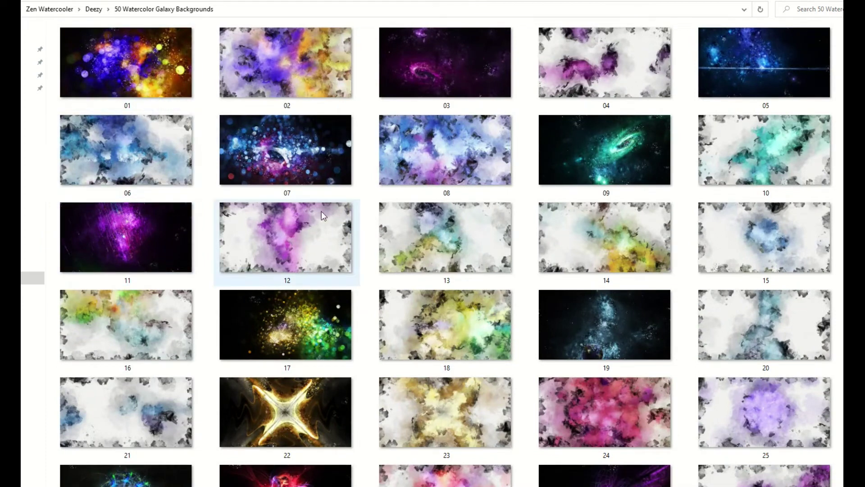
pyautogui.scroll(-9, 464, 248)
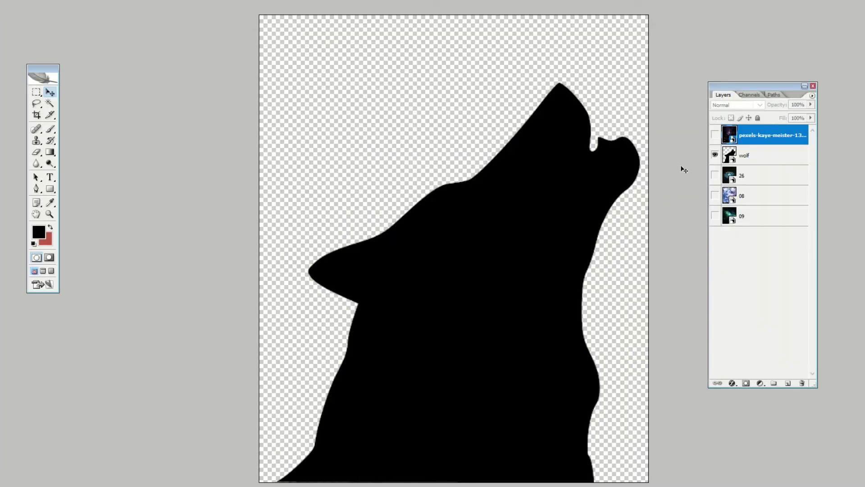
# - In Photoshop, show the starry forest photo layer and clip it to the wolf silhouette layer
pyautogui.click(715, 135)
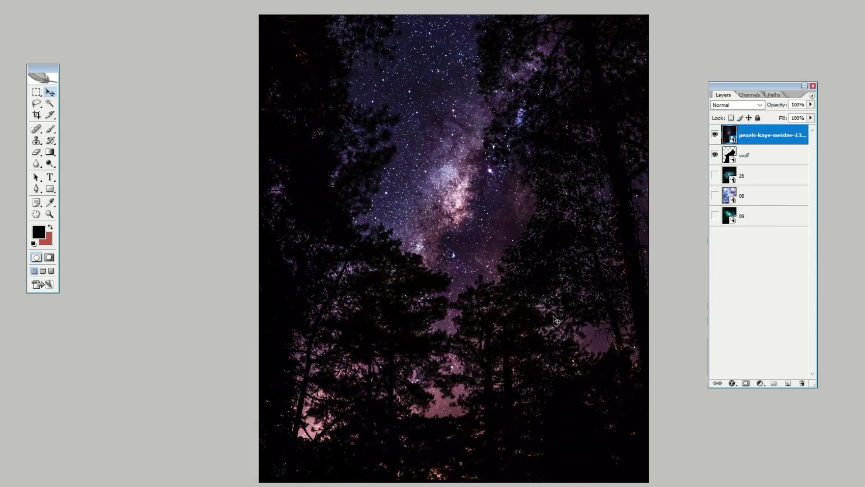
pyautogui.keyDown('shift'); pyautogui.click(749, 160); pyautogui.keyUp('shift')
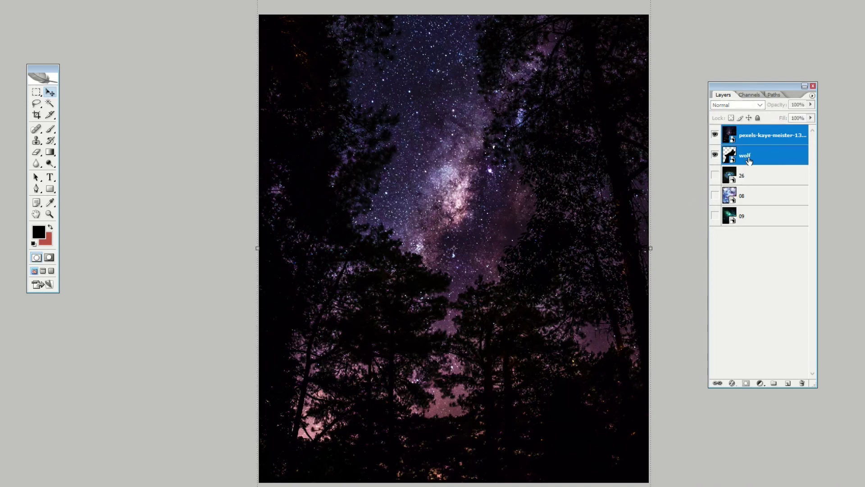
pyautogui.hotkey('ctrl', 'alt', 'g')
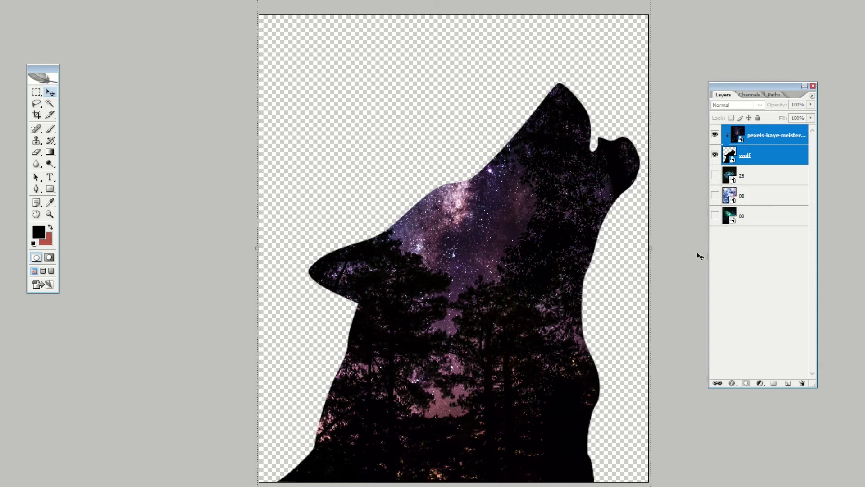
# - Preview background layers 26, 09 and 08 one at a time behind the wolf, and leave only 26 shown
pyautogui.click(715, 176)
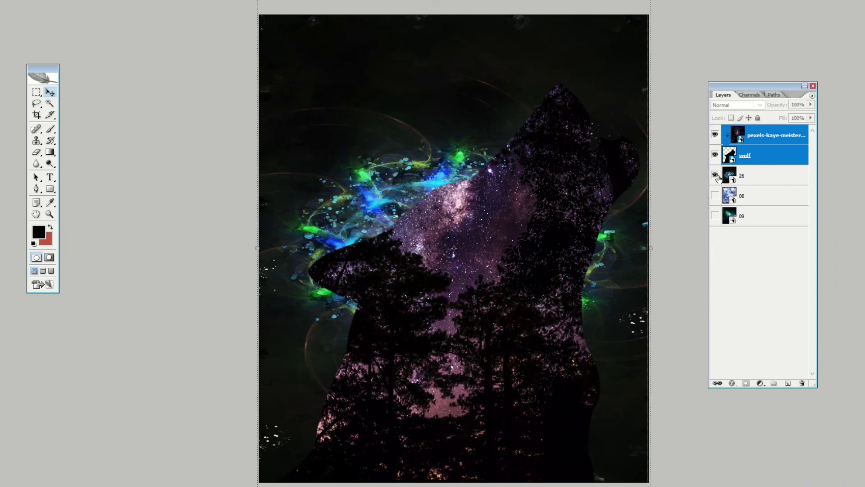
pyautogui.click(715, 176)
pyautogui.click(715, 216)
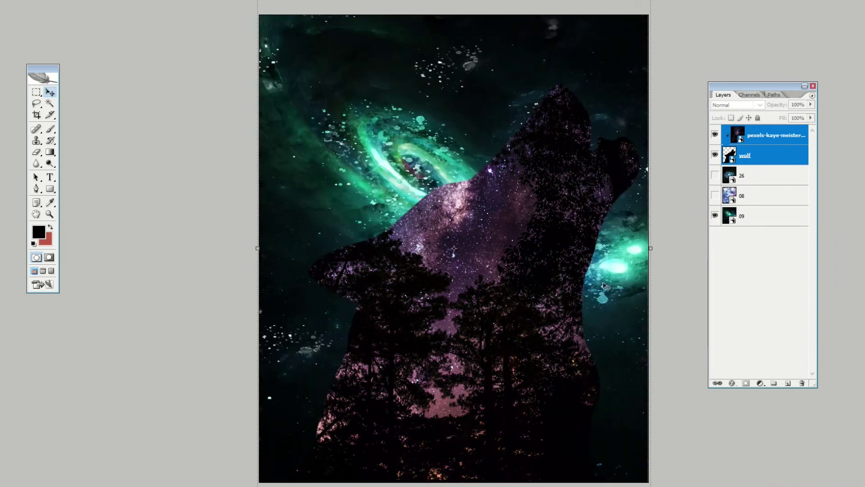
pyautogui.click(714, 216)
pyautogui.click(715, 195)
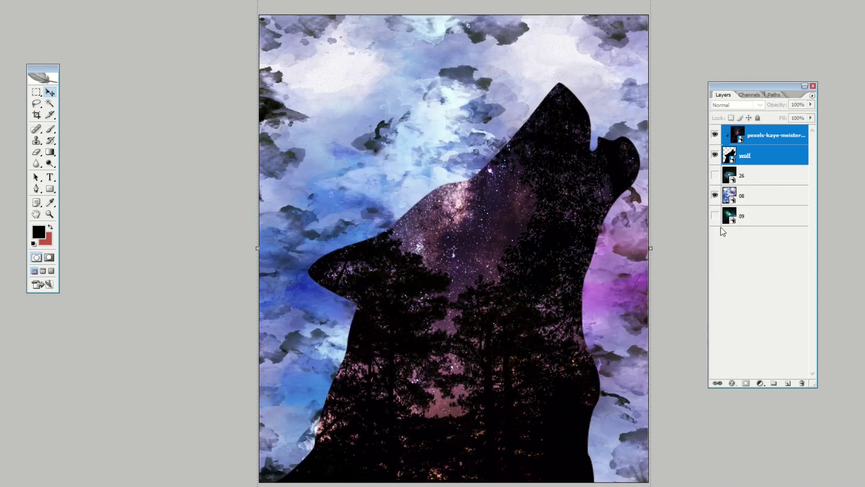
pyautogui.click(716, 195)
pyautogui.click(715, 175)
# - Rasterize background layer 26 and invert its colors
pyautogui.rightClick(753, 178)
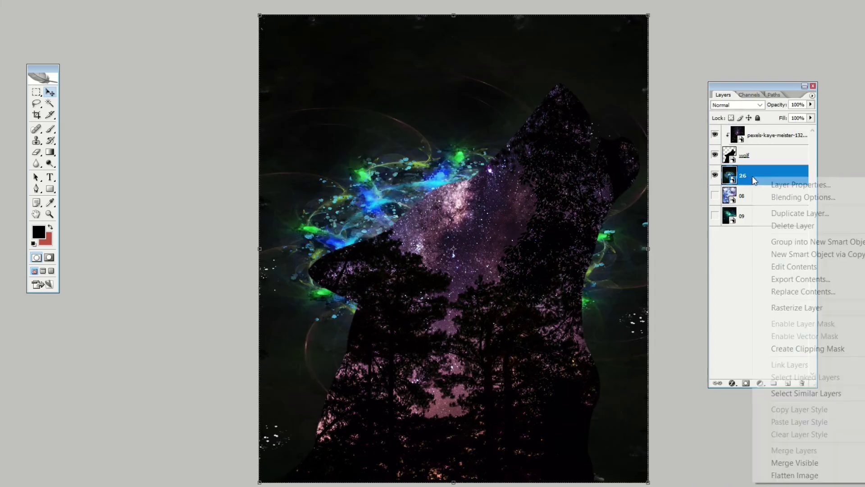
pyautogui.click(773, 306)
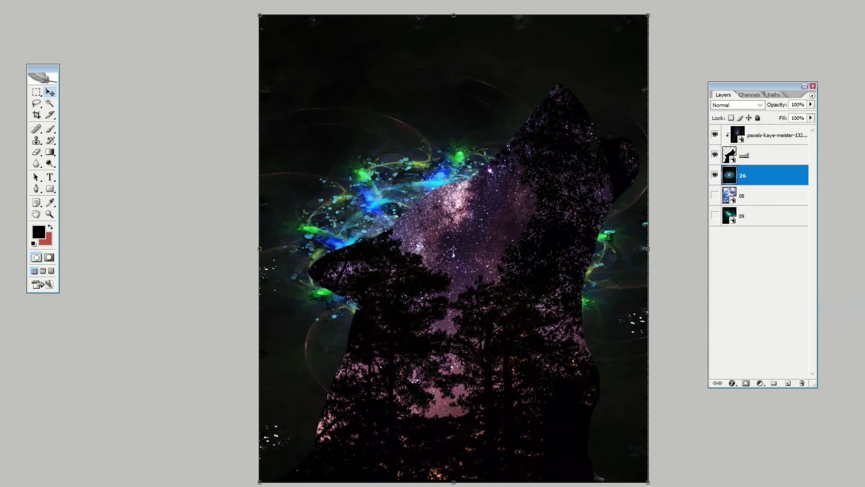
pyautogui.click(31, 0)
pyautogui.moveTo(50, 2)
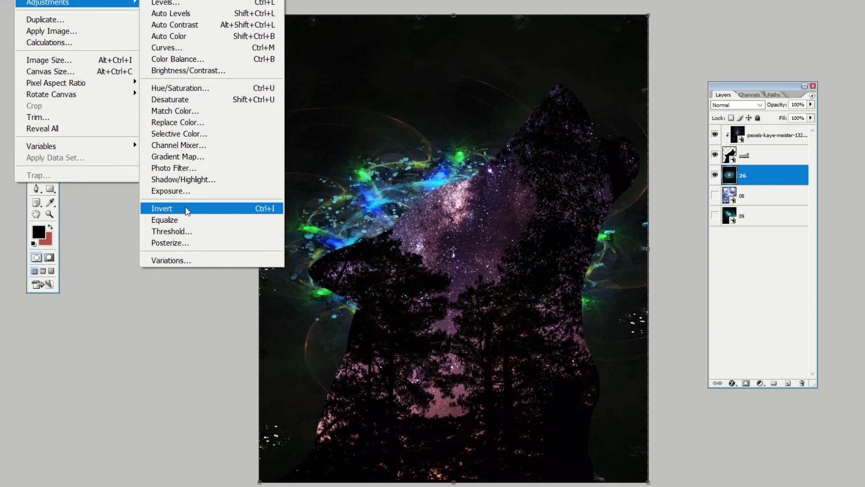
pyautogui.click(185, 210)
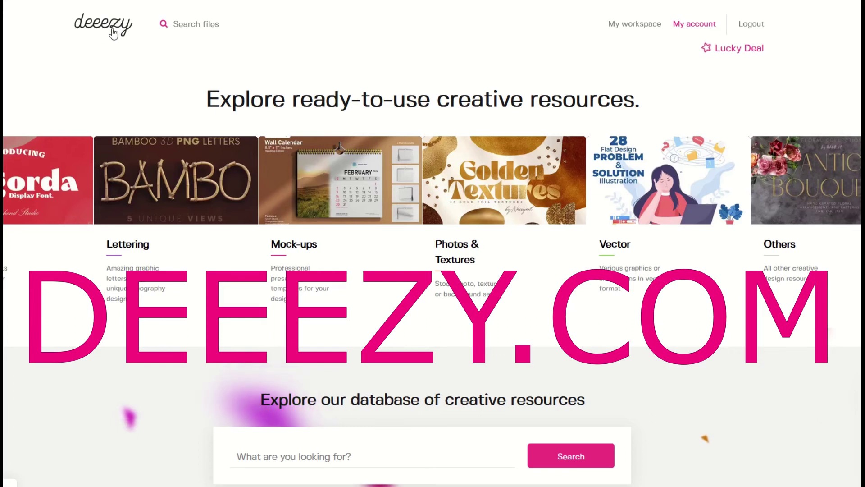
# - On the Deeezy website, go from the home page to the full product catalog and filter it to Only Freebies
pyautogui.scroll(-3, 271, 134)
pyautogui.scroll(-12, 270, 133)
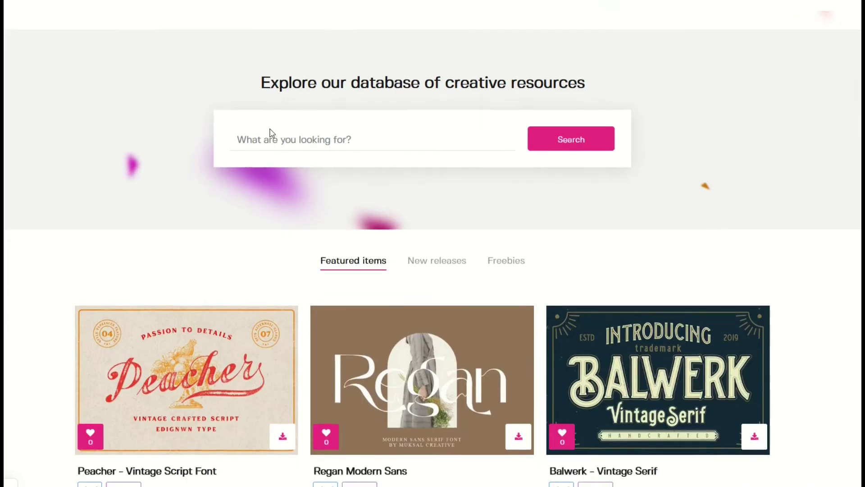
pyautogui.scroll(-10, 270, 134)
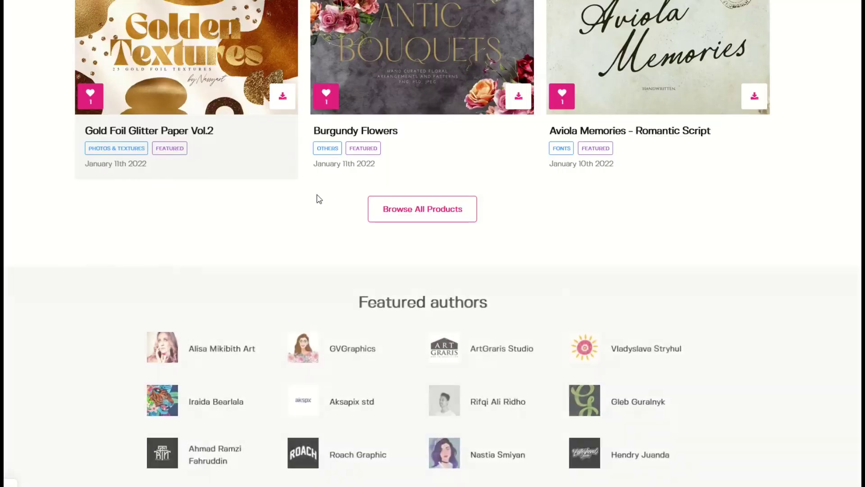
pyautogui.click(398, 214)
pyautogui.scroll(-6, 79, 228)
pyautogui.click(89, 325)
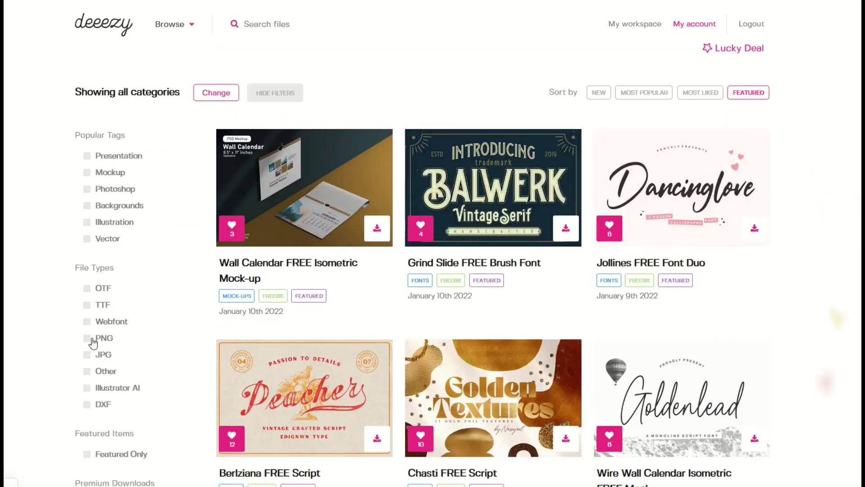
# - Look through the first page of free items across all categories, down to the page numbers and back to the start
pyautogui.scroll(-6, 292, 272)
pyautogui.scroll(-20, 292, 272)
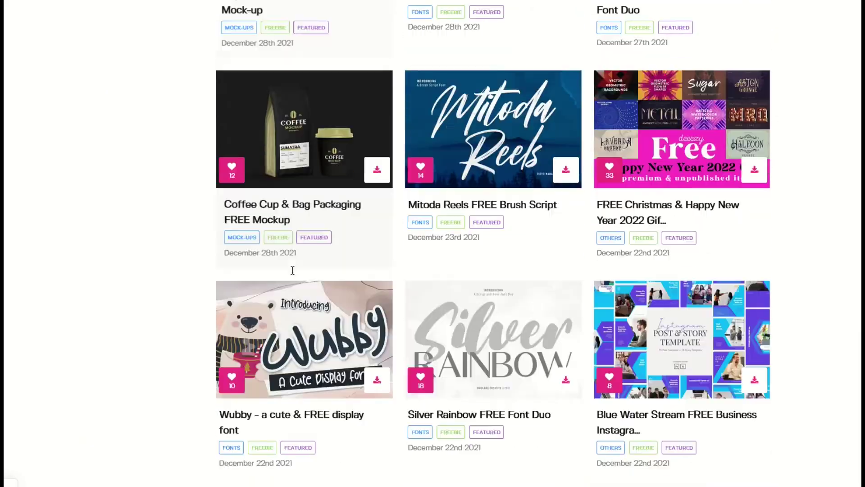
pyautogui.scroll(3, 293, 275)
pyautogui.scroll(1, 293, 275)
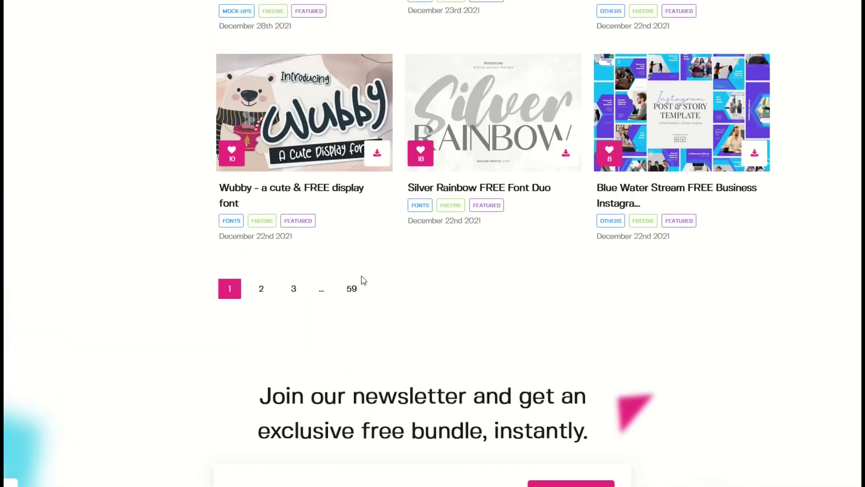
pyautogui.scroll(18, 361, 290)
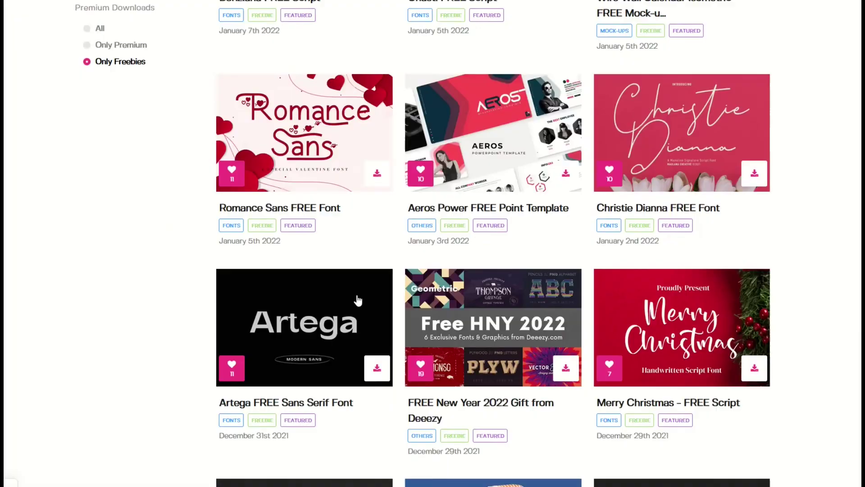
pyautogui.scroll(9, 358, 300)
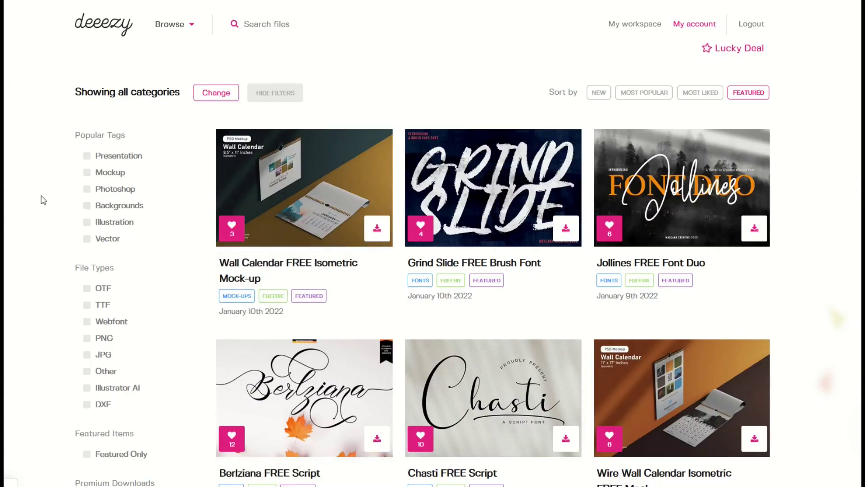